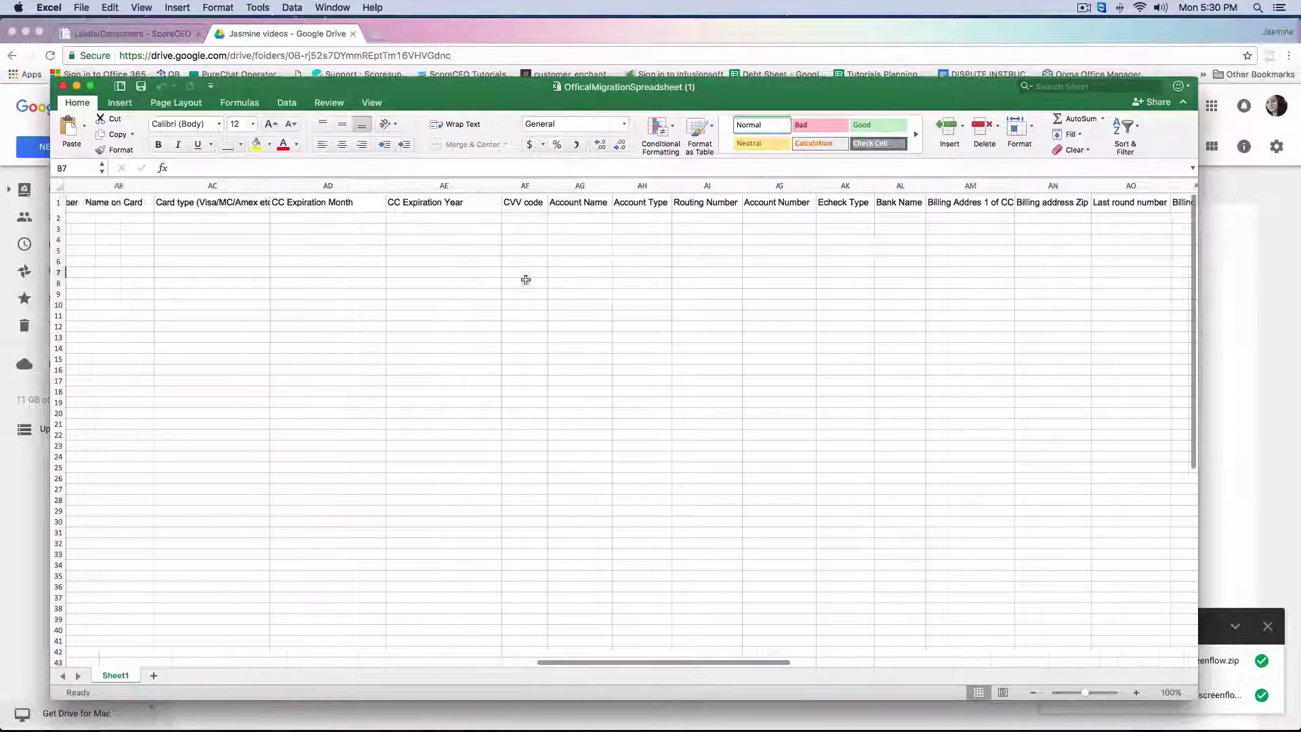
- Review the header row of the migration spreadsheet, focusing on the Lead or Customer, name and Email columns
scroll(526, 279, "left", 10)
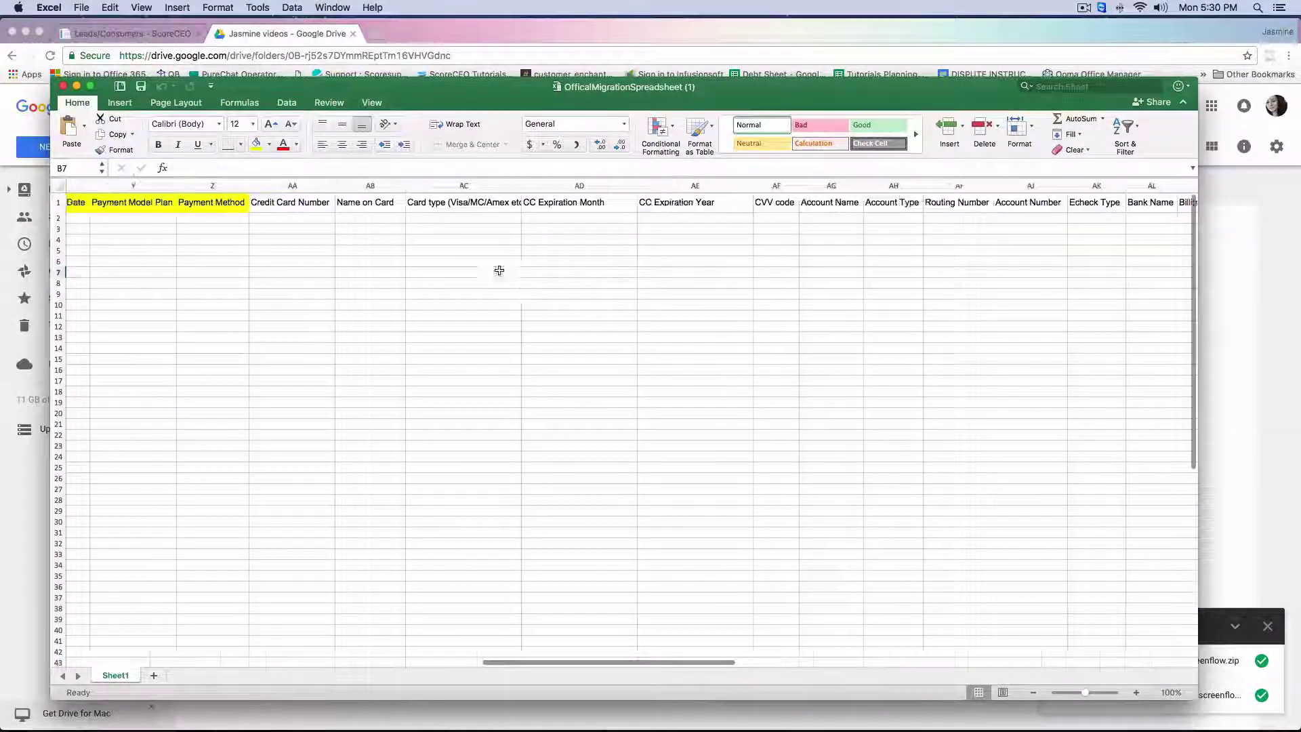
scroll(500, 268, "left", 8)
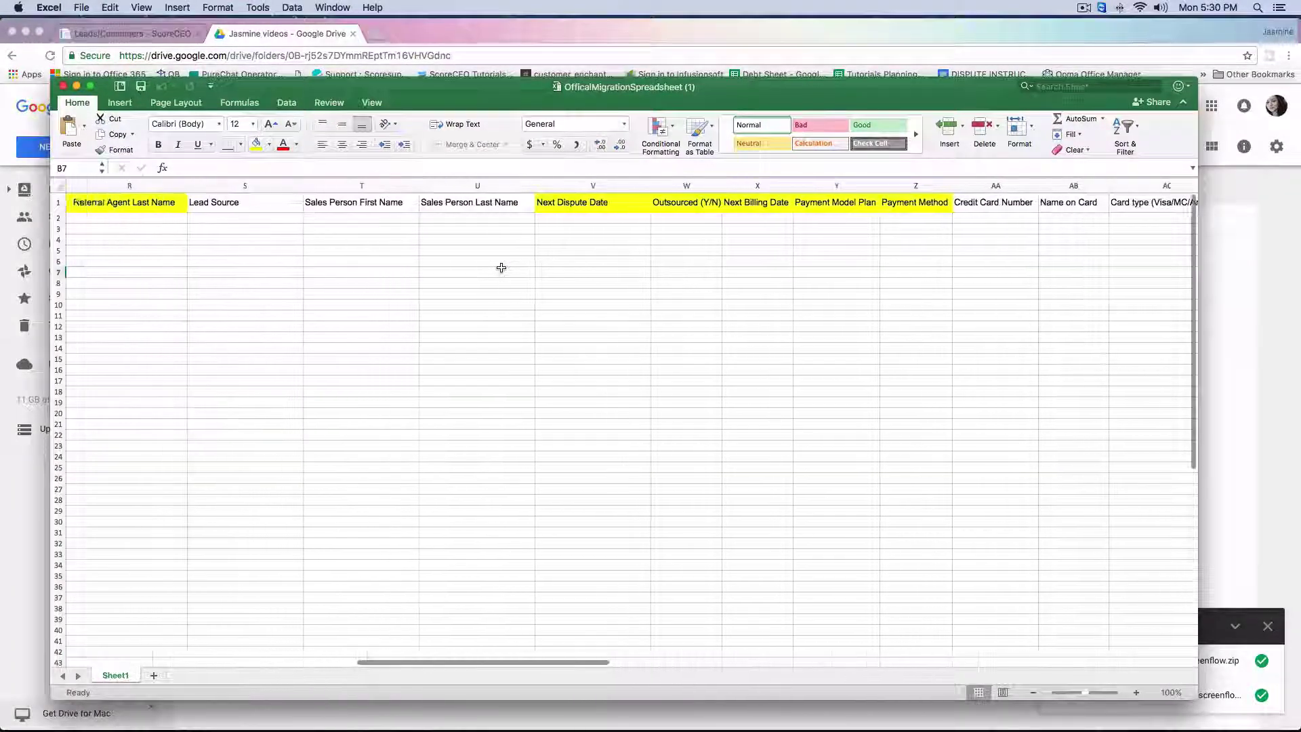
scroll(232, 272, "left", 8)
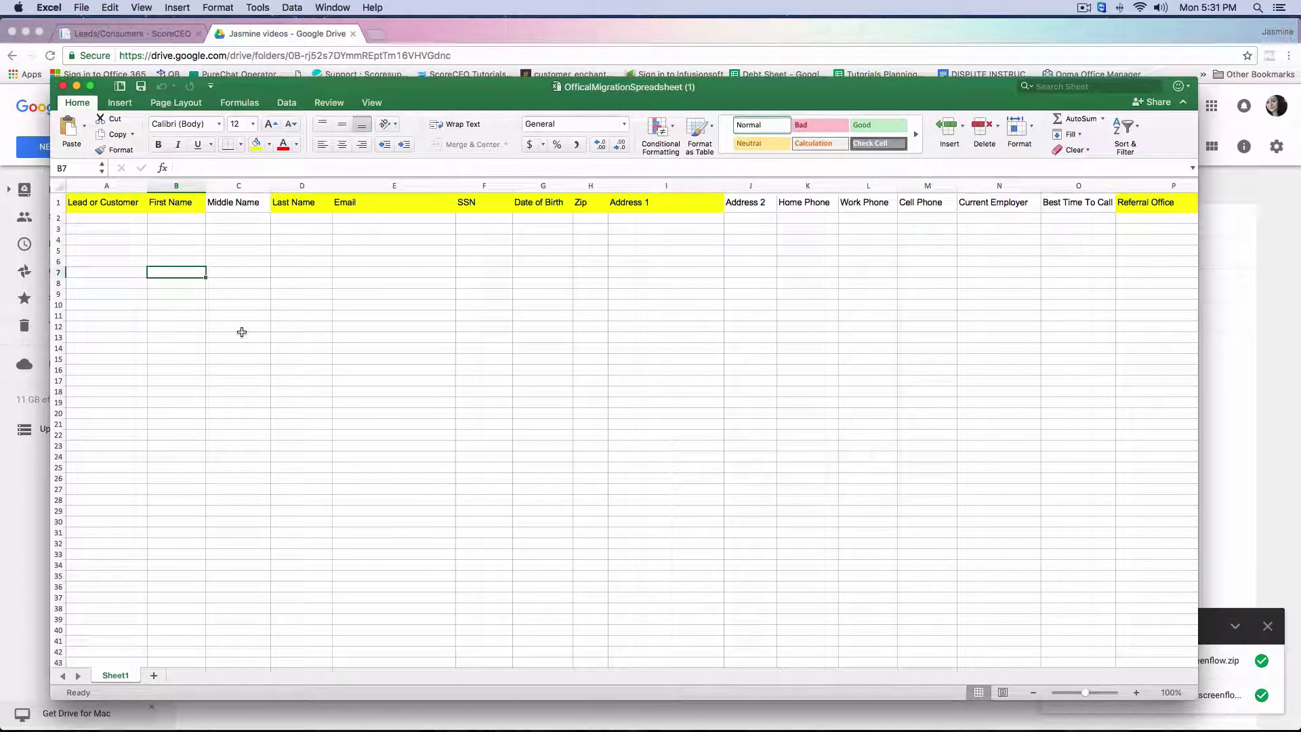
scroll(242, 332, "right", 5)
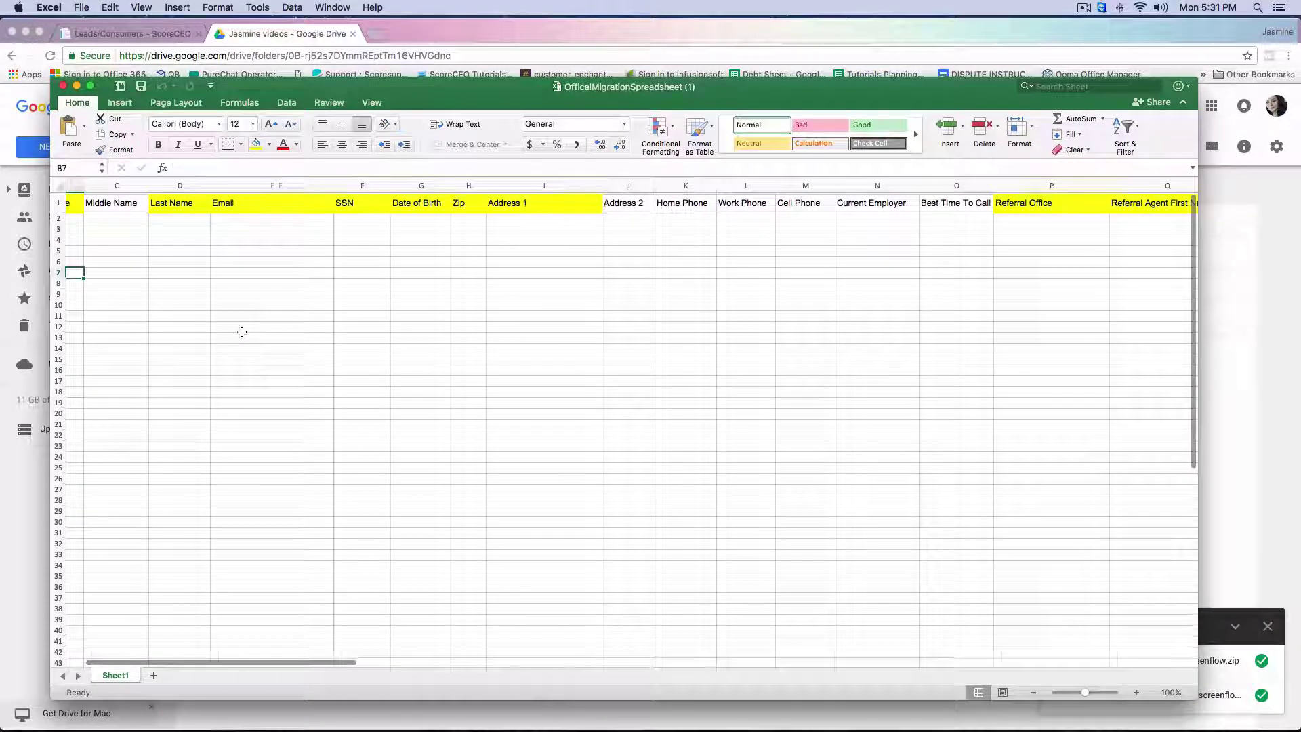
scroll(242, 332, "left", 5)
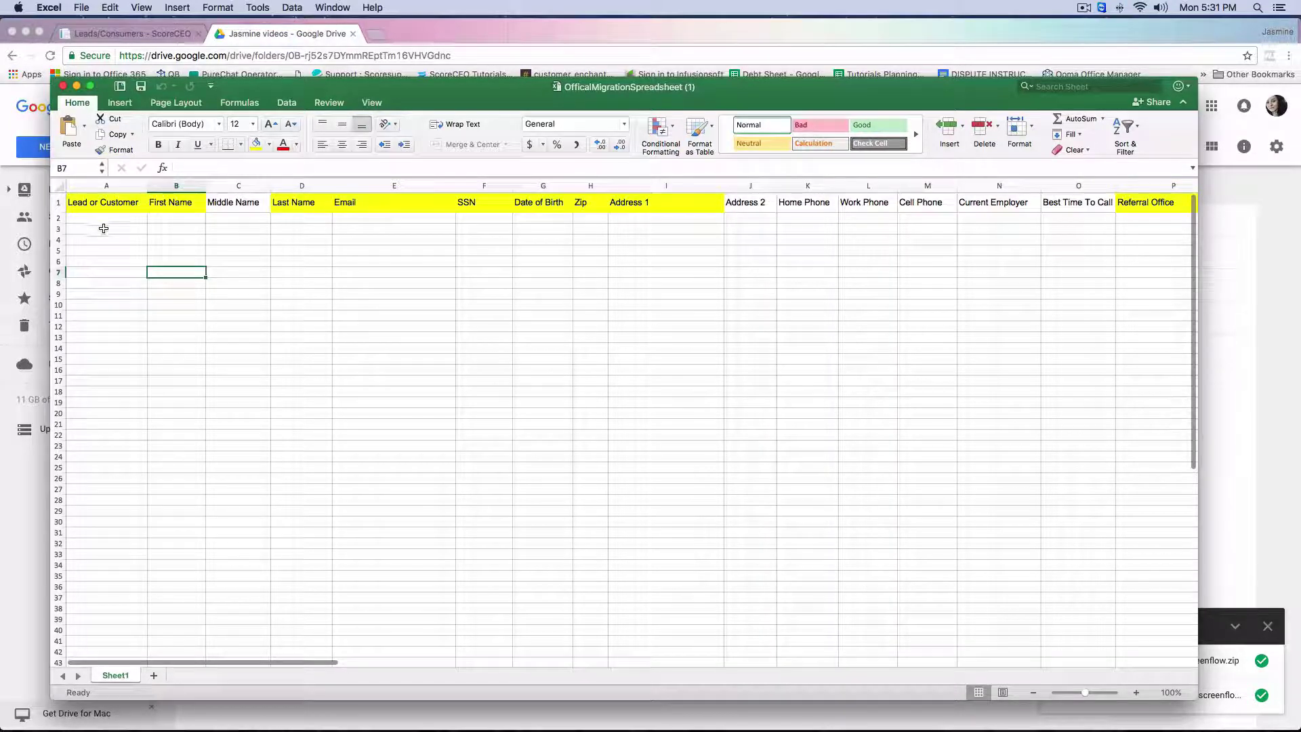
left_click(90, 203)
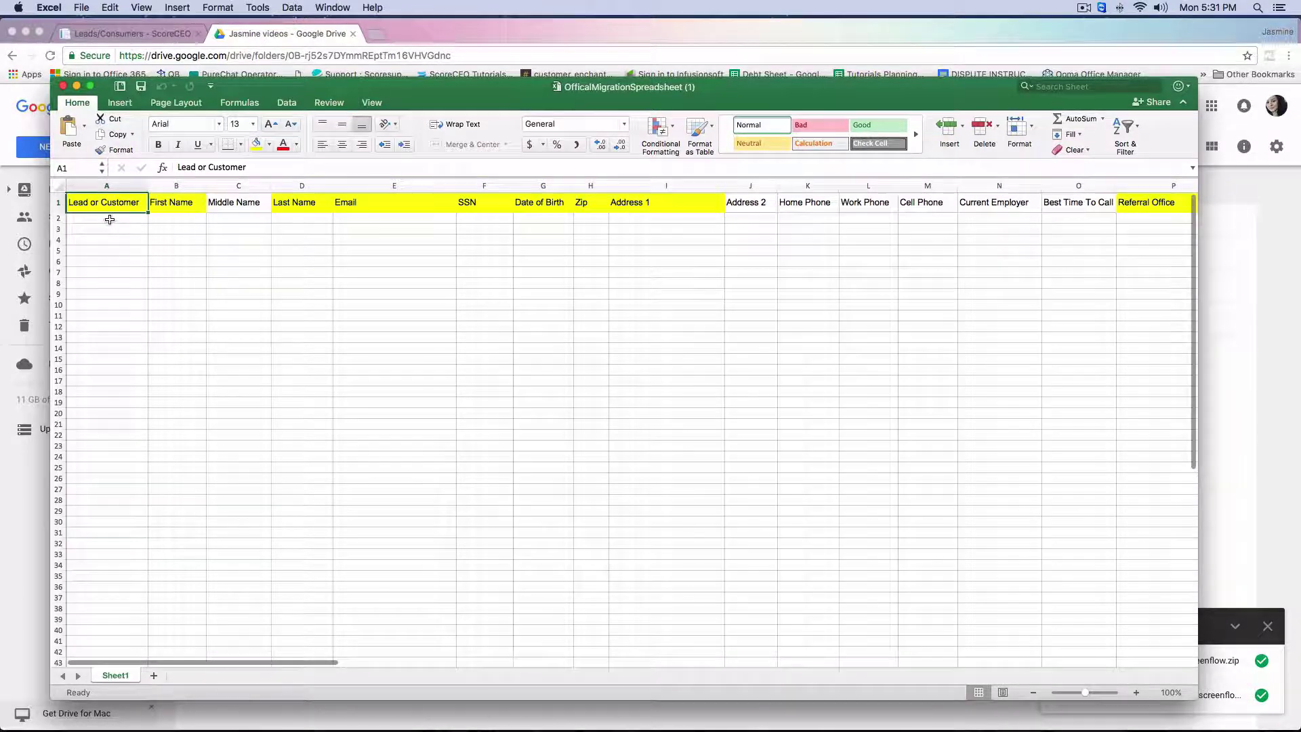
left_click_drag(104, 220, 113, 513)
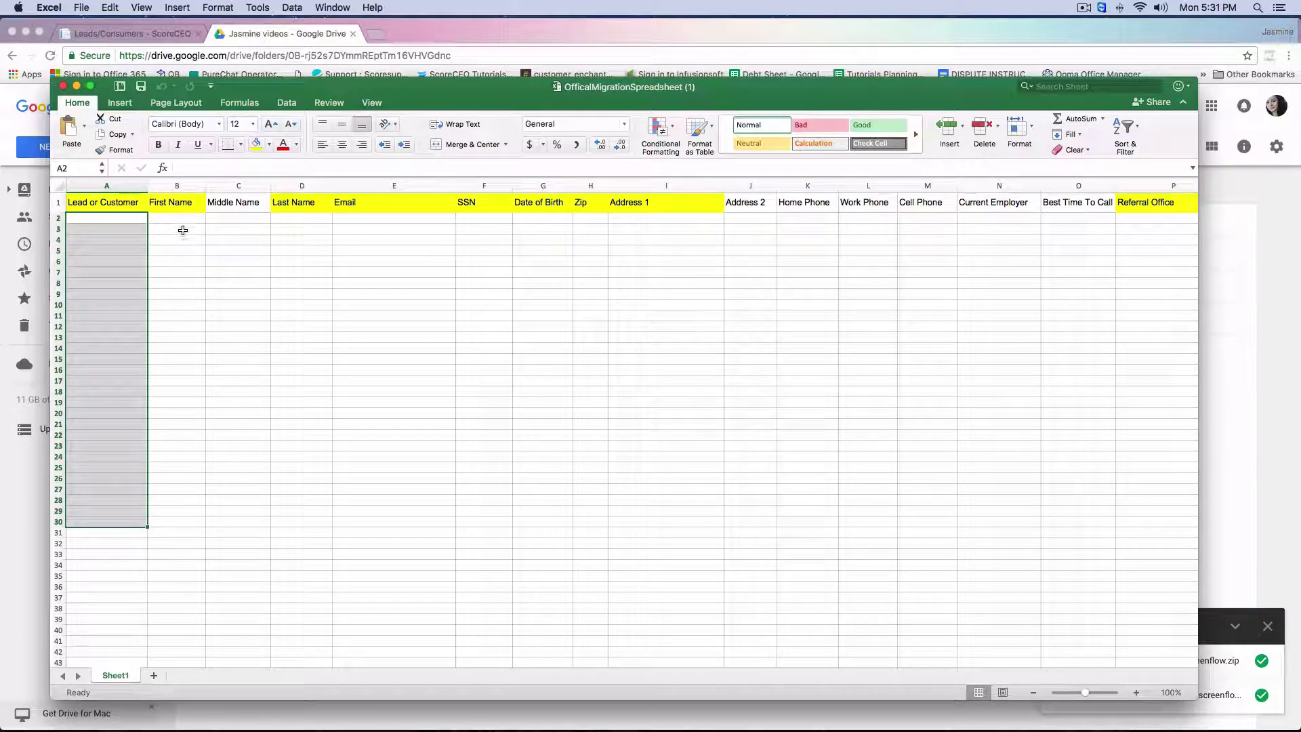
left_click_drag(178, 219, 175, 356)
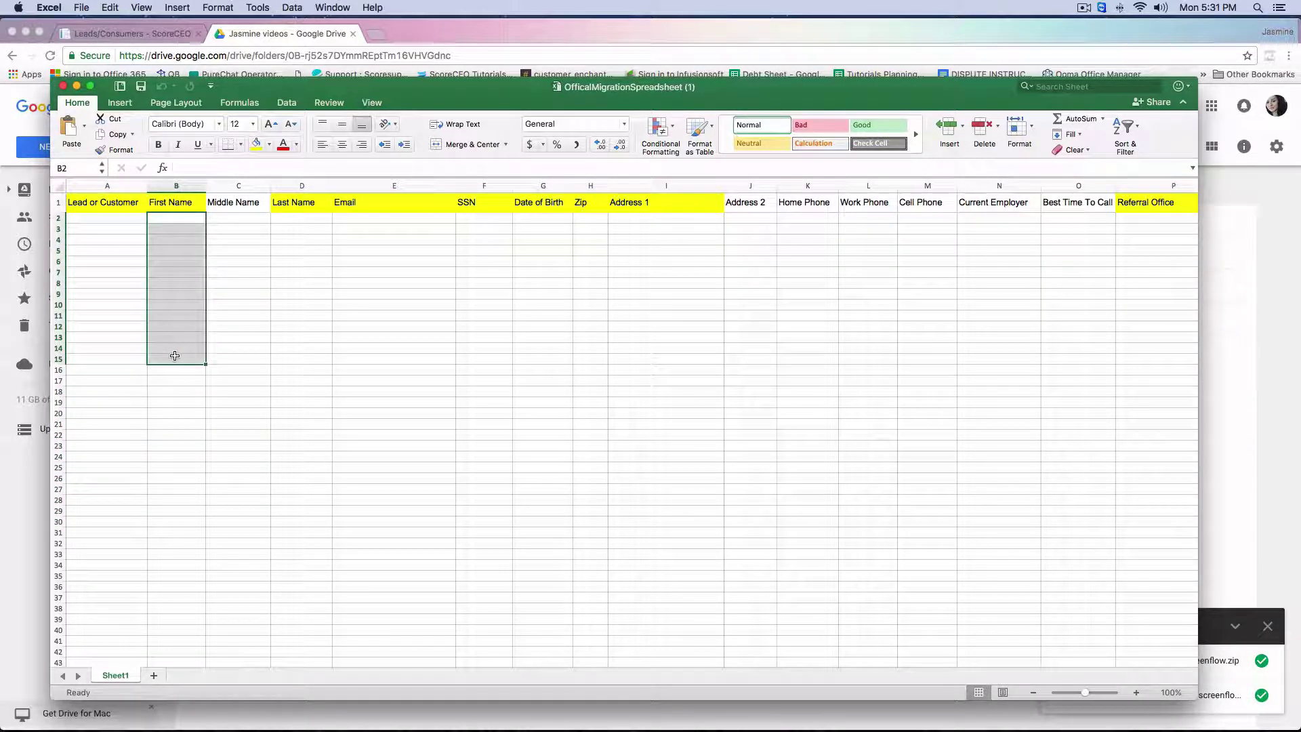
left_click(257, 216)
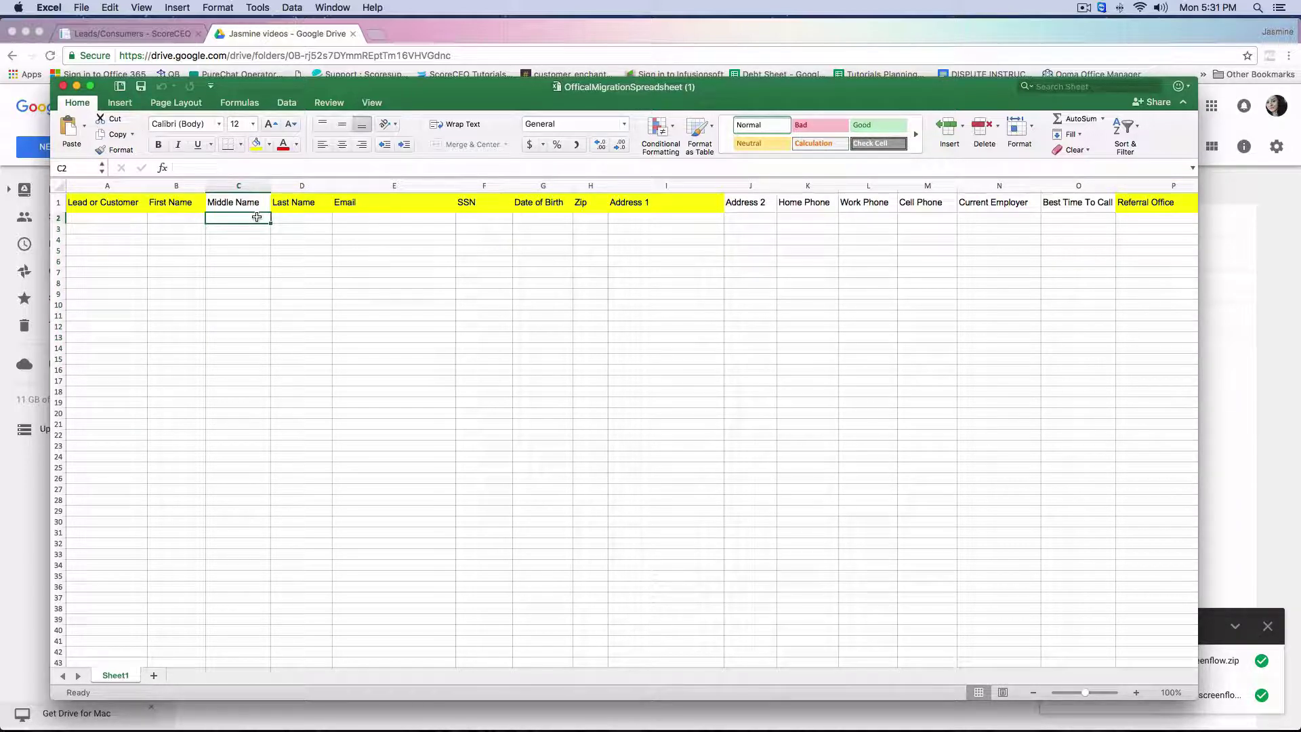
left_click(292, 218)
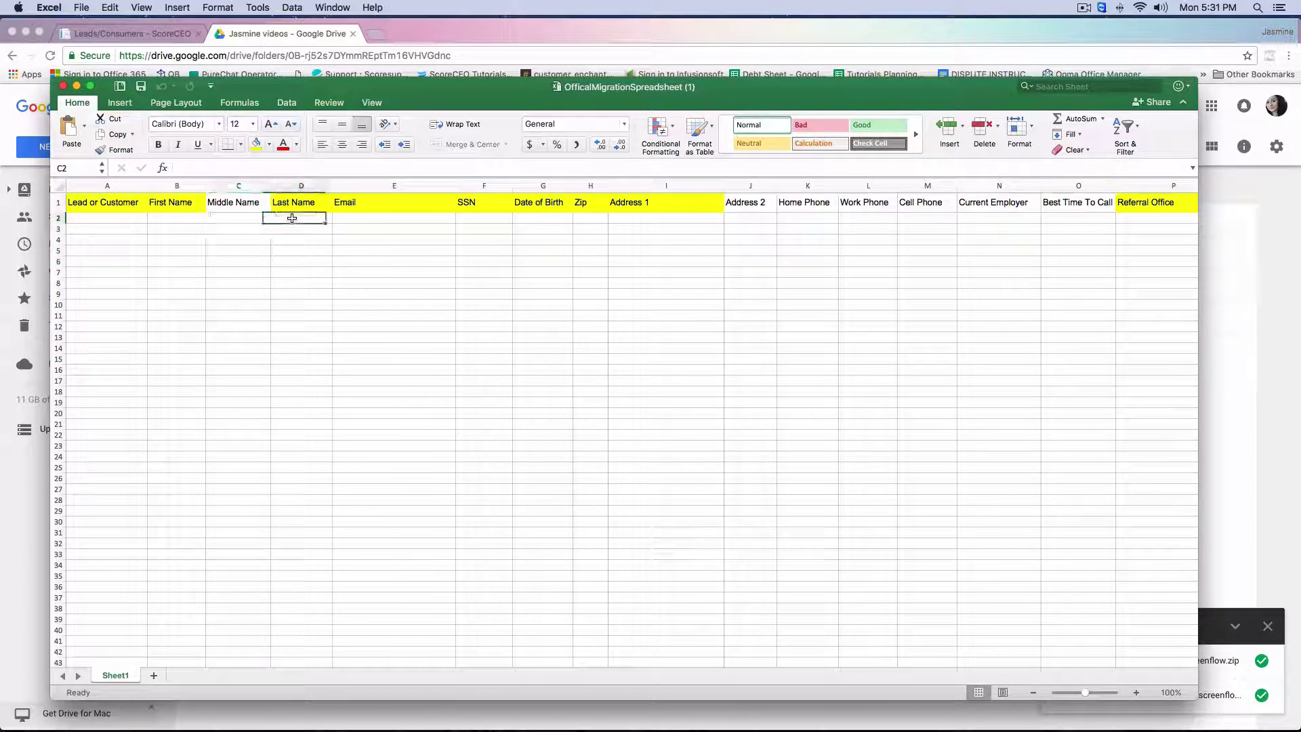
left_click(359, 221)
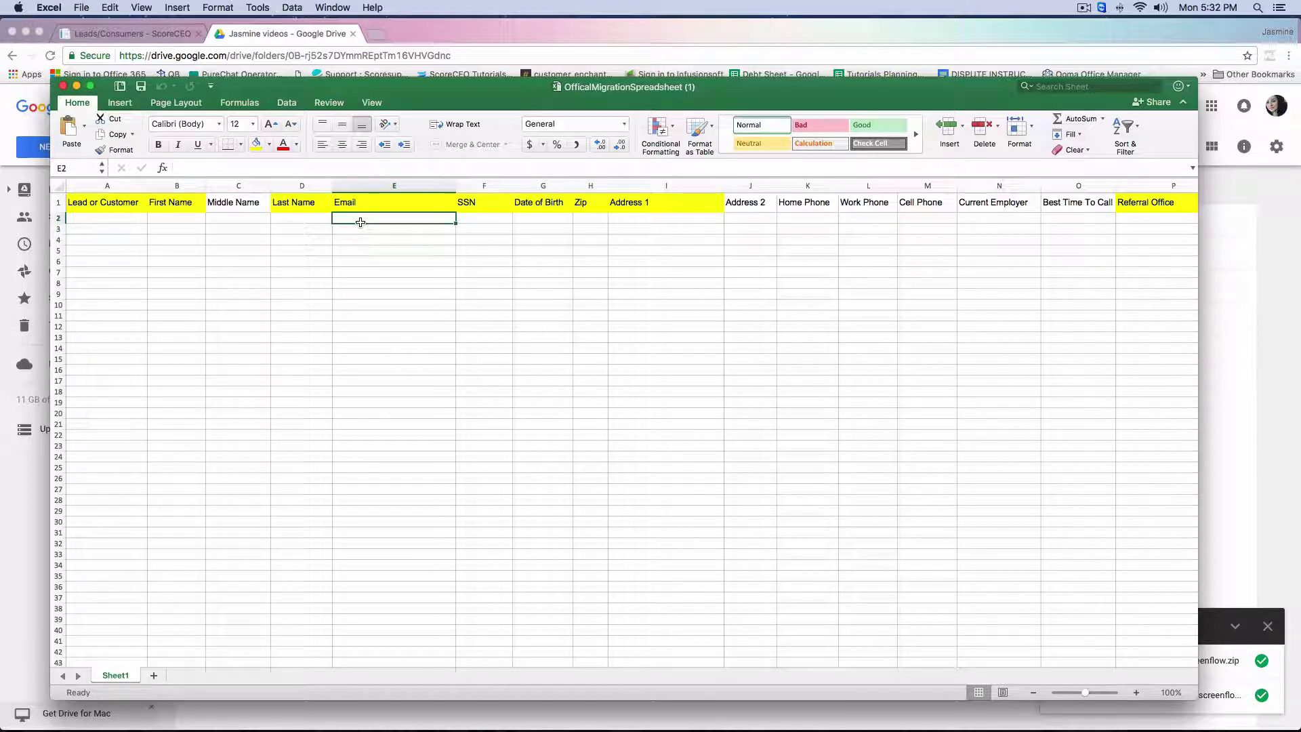
- Enter an all-zero placeholder Social Security number with dashes in row 2 of the SSN column
scroll(358, 220, "right", 2)
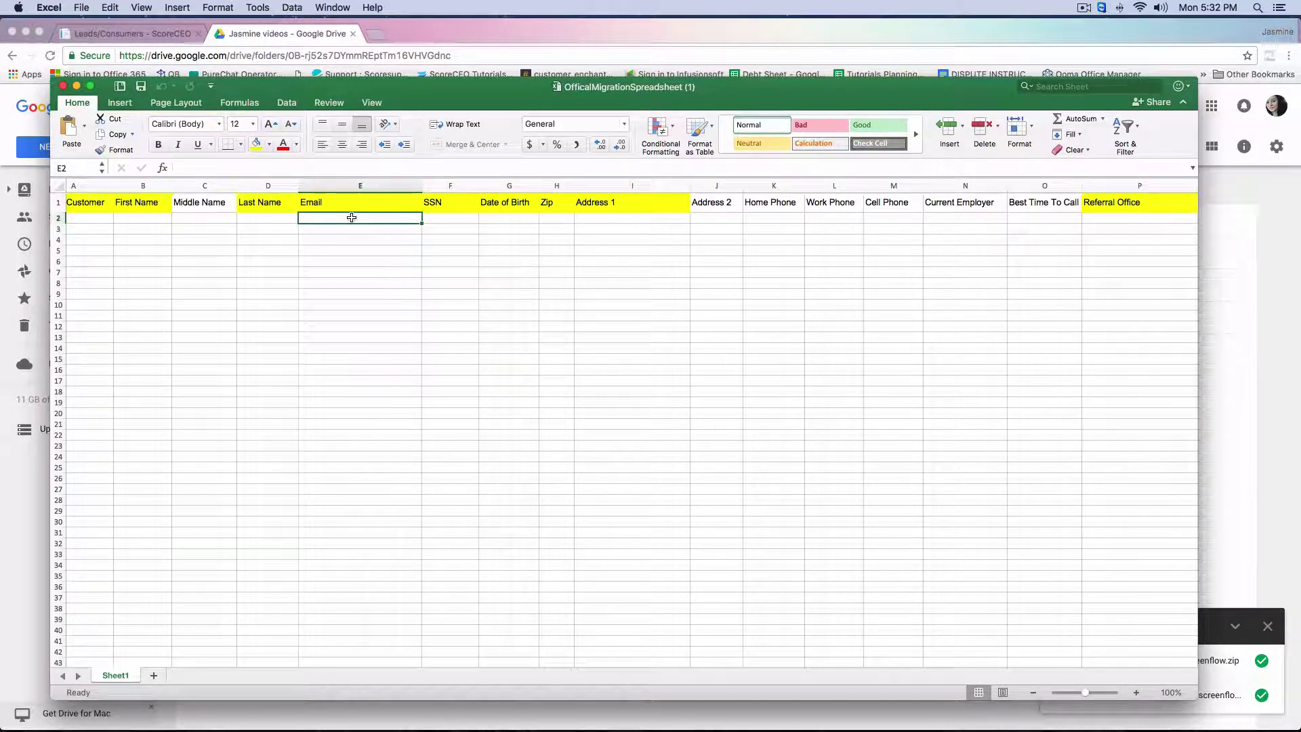
scroll(346, 218, "right", 5)
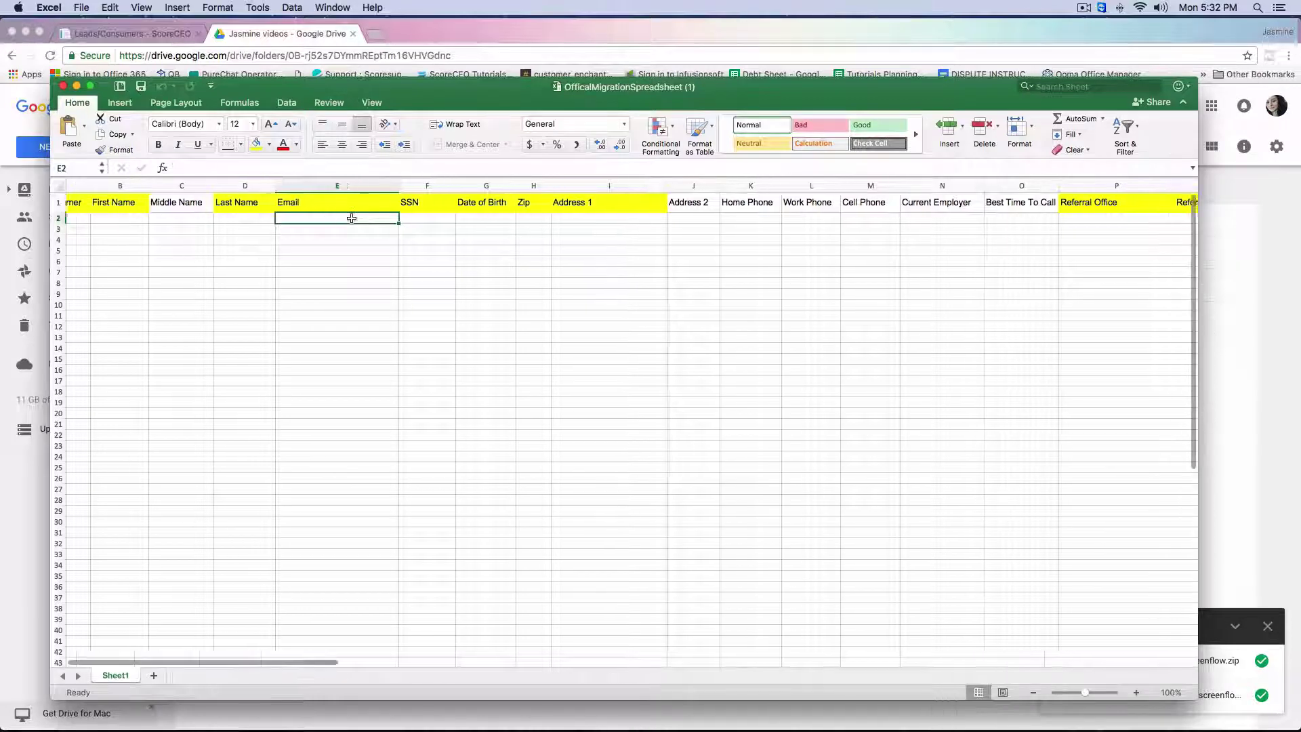
left_click(329, 219)
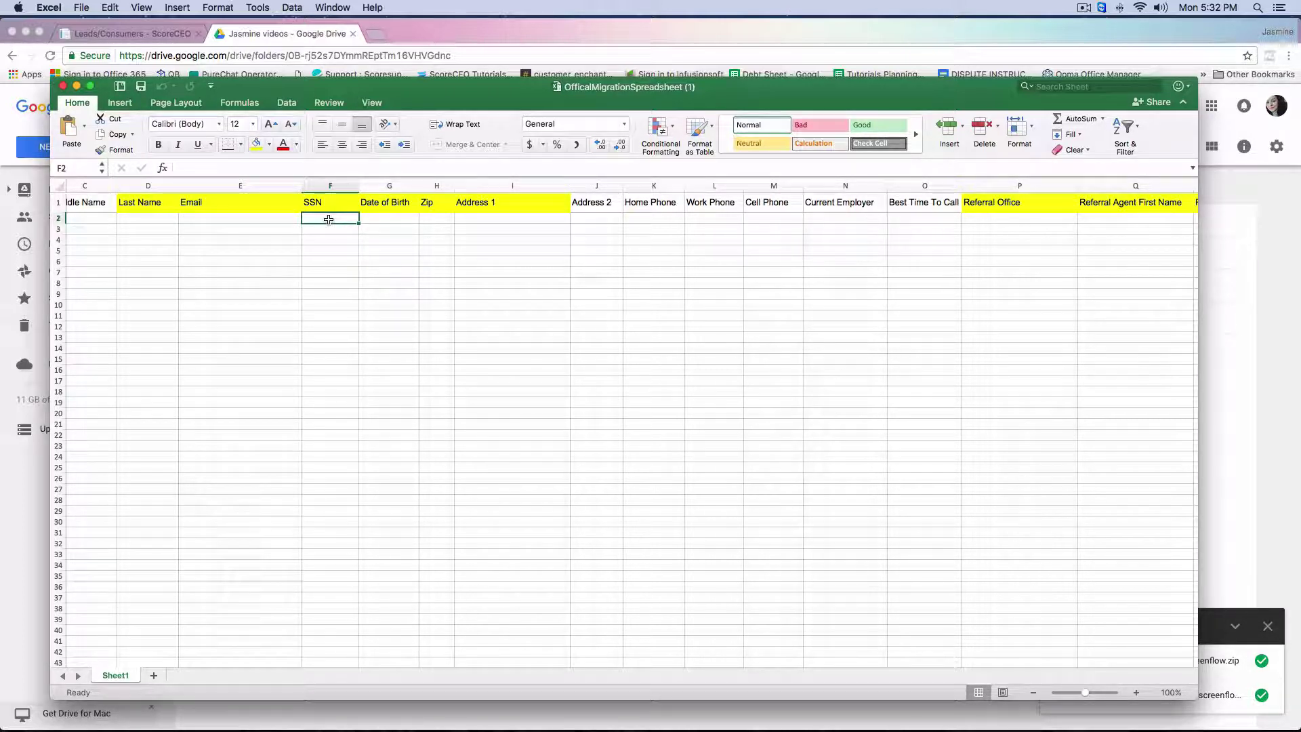
type("00")
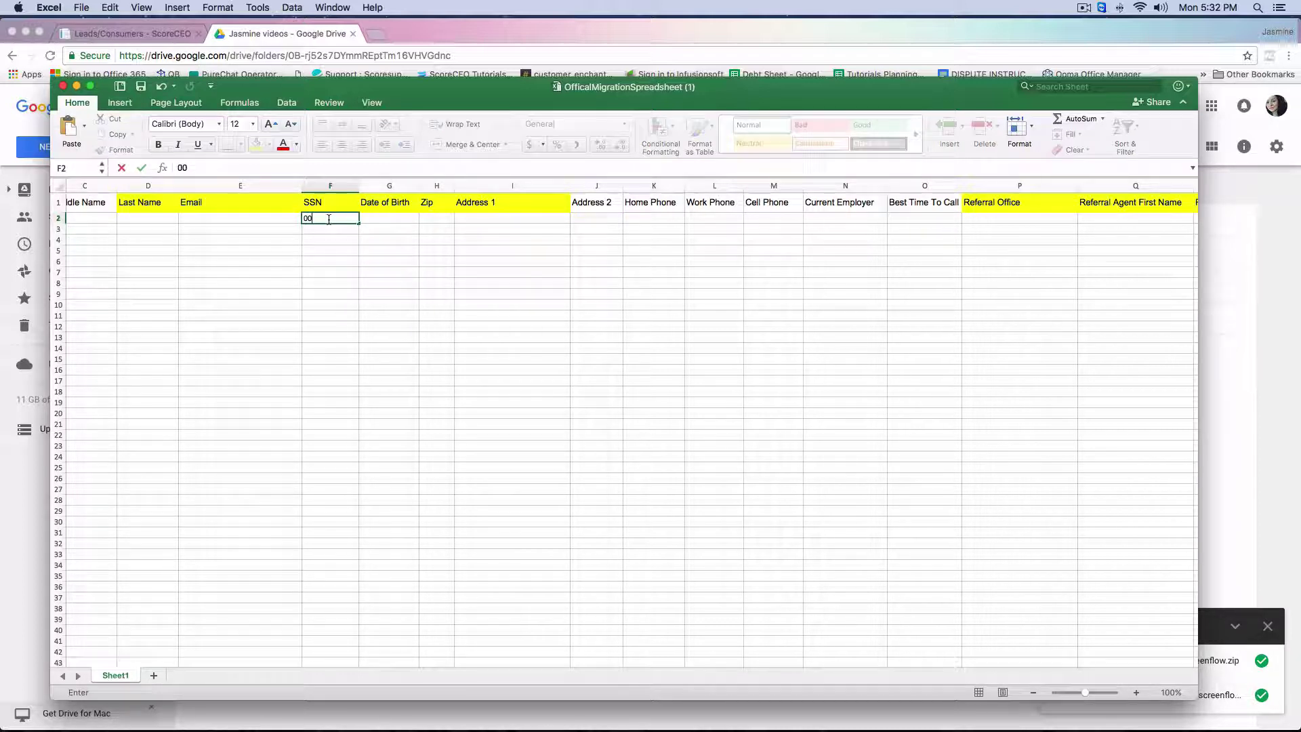
type("0-00-0000")
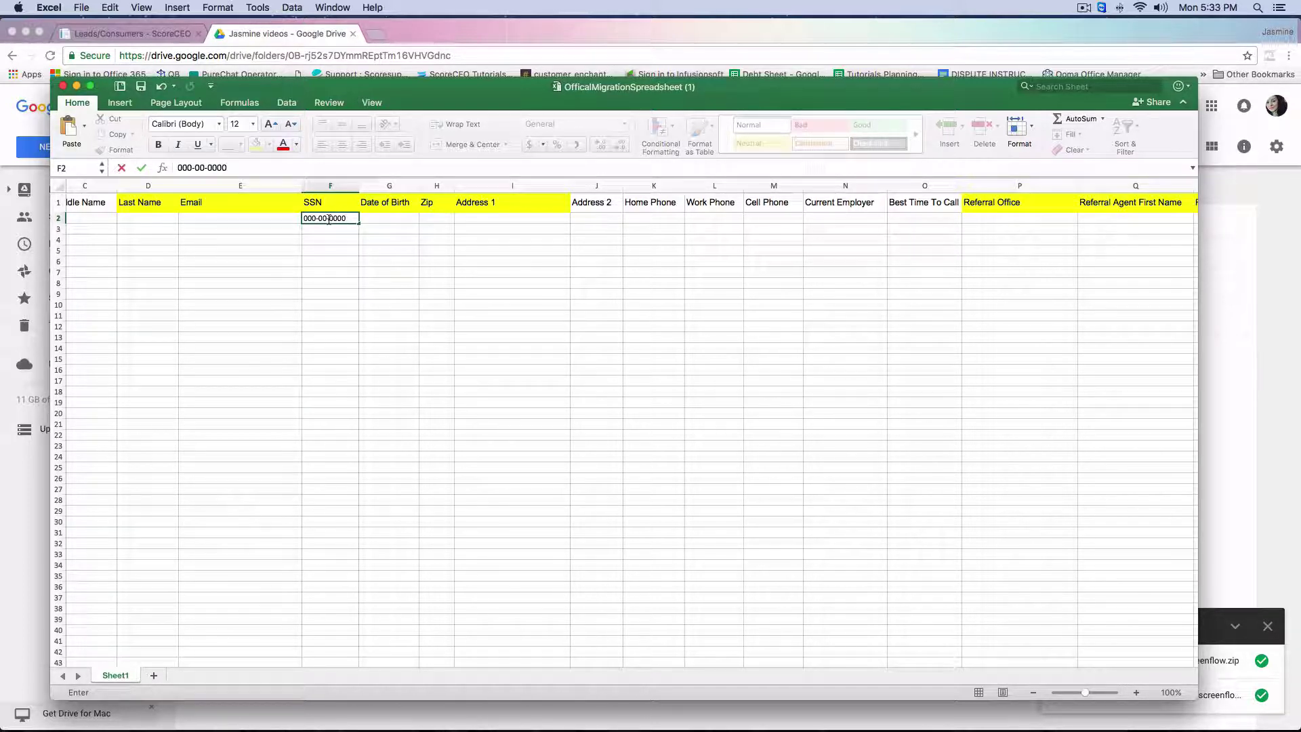
key("Escape")
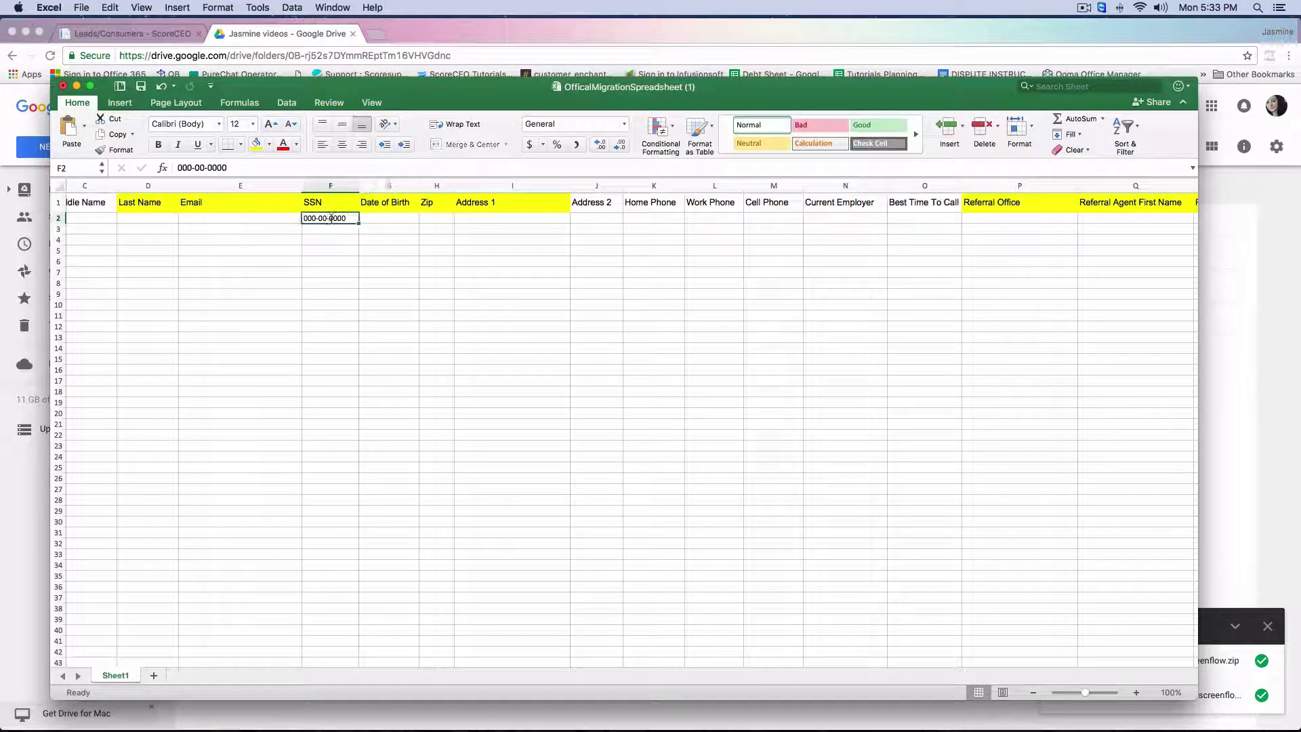
- Enter the format sample mm/dd/yyyy in row 2 of the Date of Birth column
left_click(390, 221)
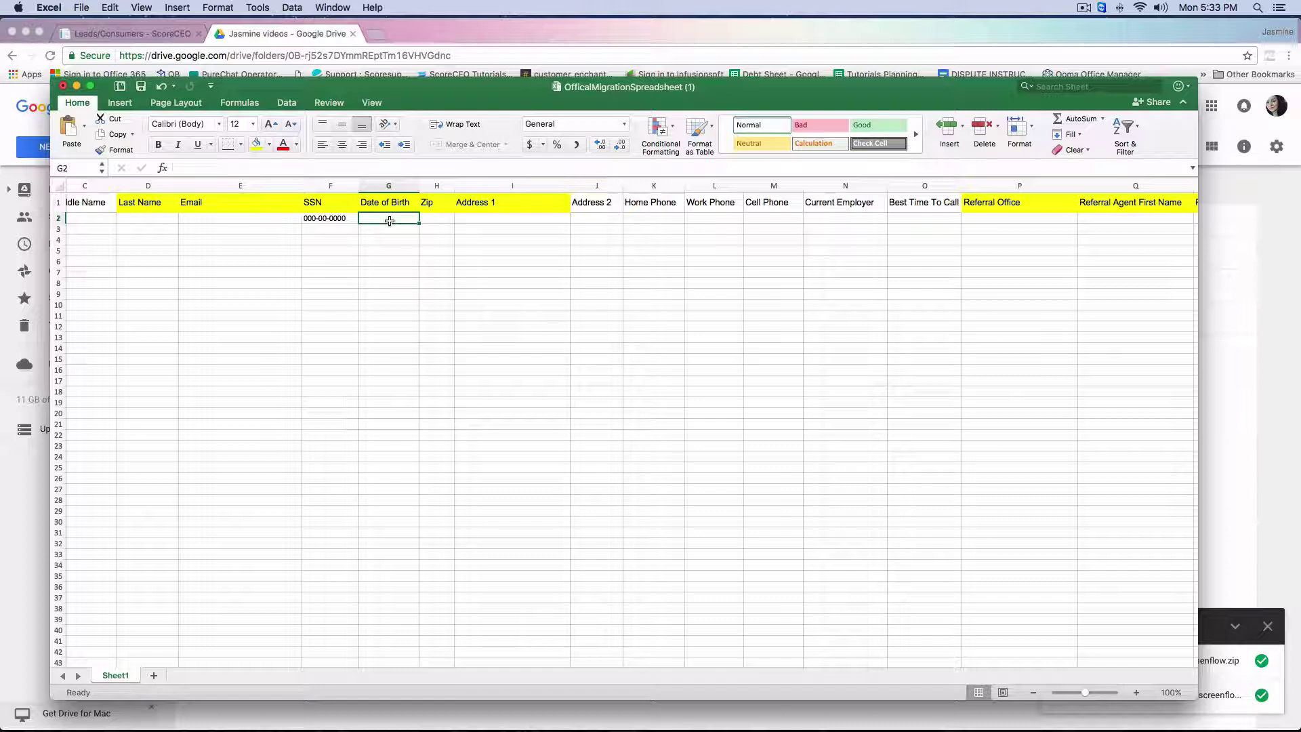
type("00")
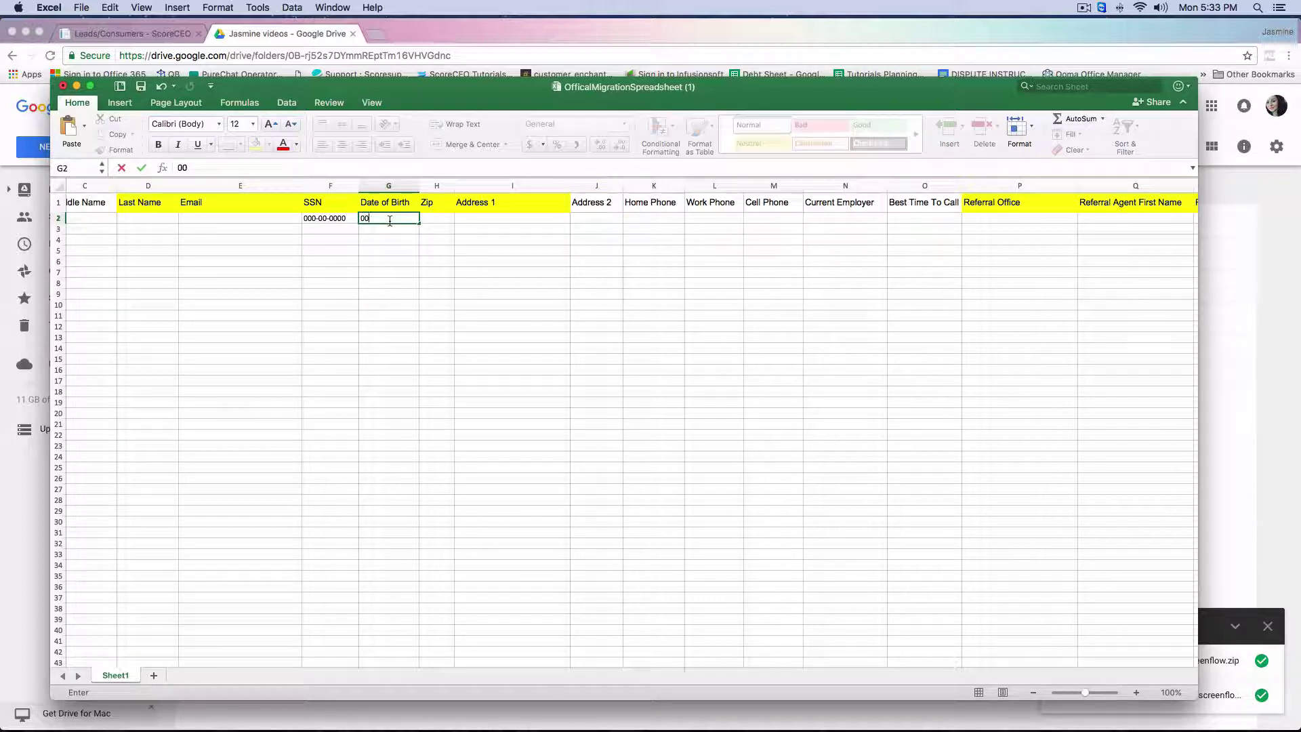
key("BackSpace")
key("BackSpace")
type("mm/dd/yyyy")
- Enter a sample five-digit zip code with a leading zero in row 2 of the Zip column
left_click(435, 218)
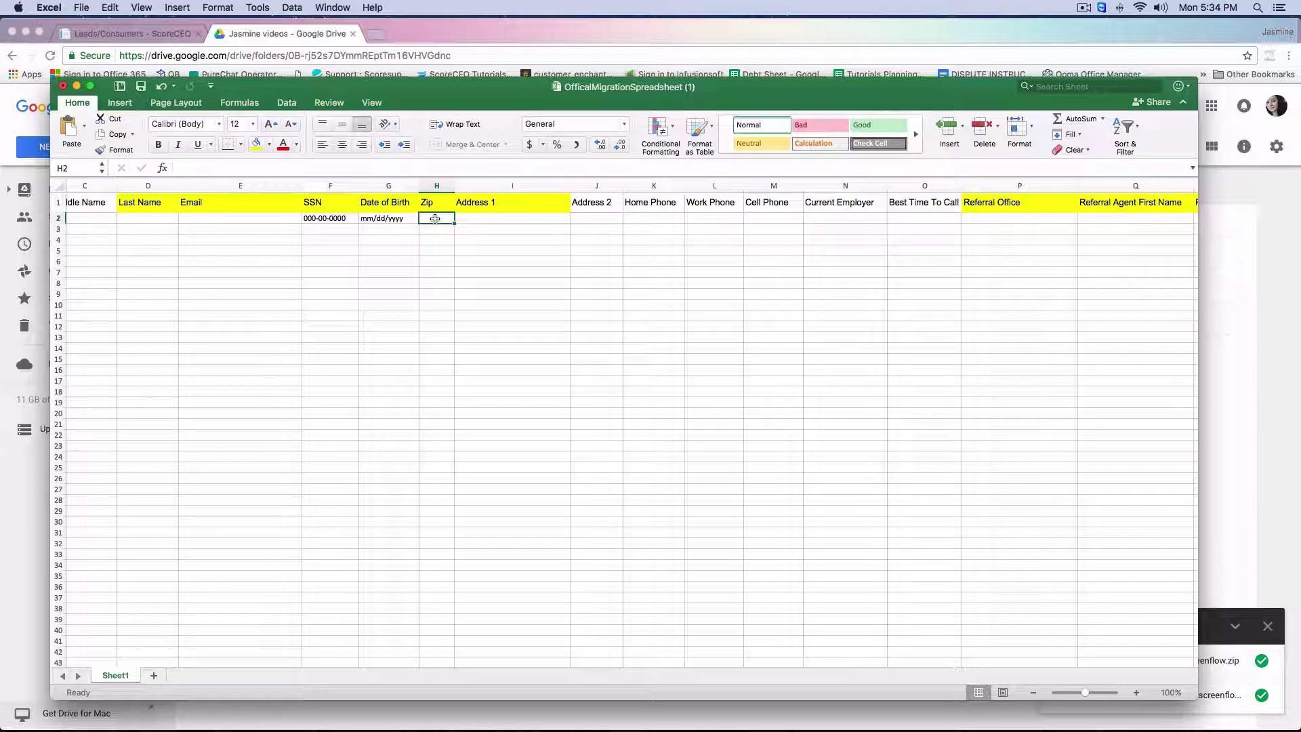
type("06708")
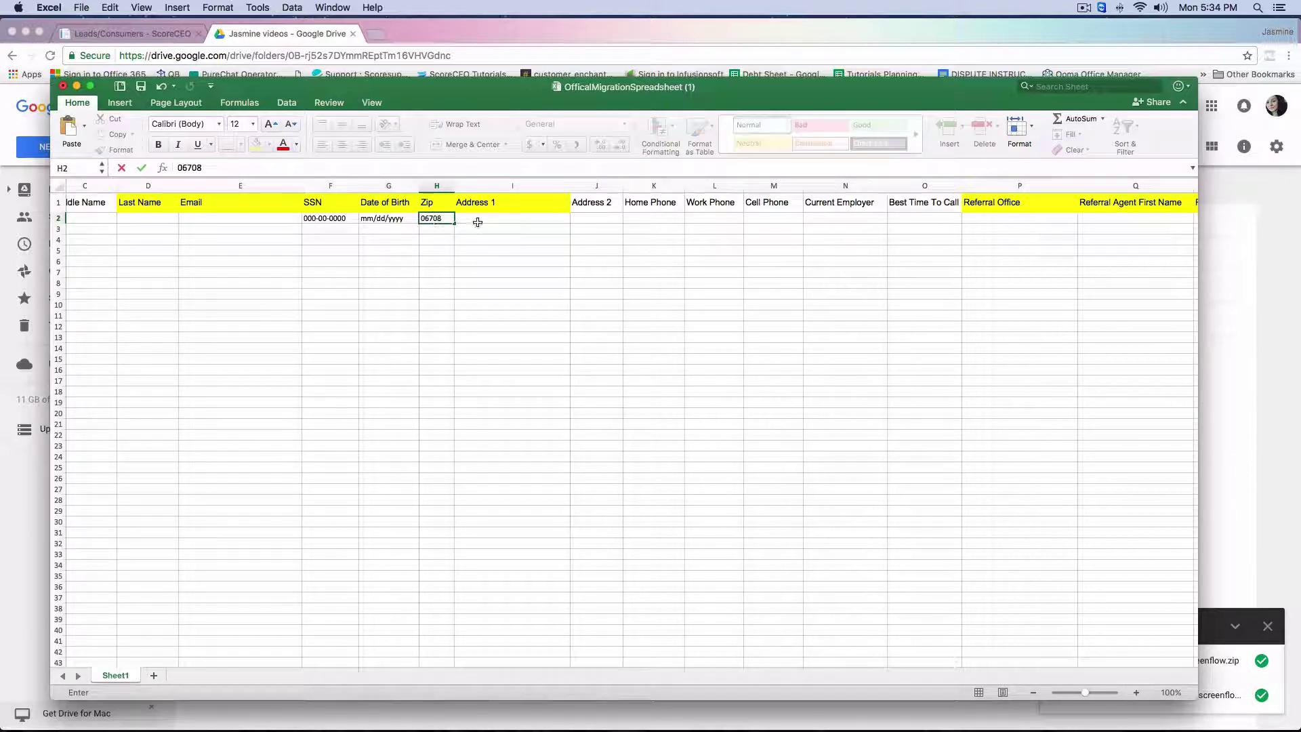
left_click(477, 222)
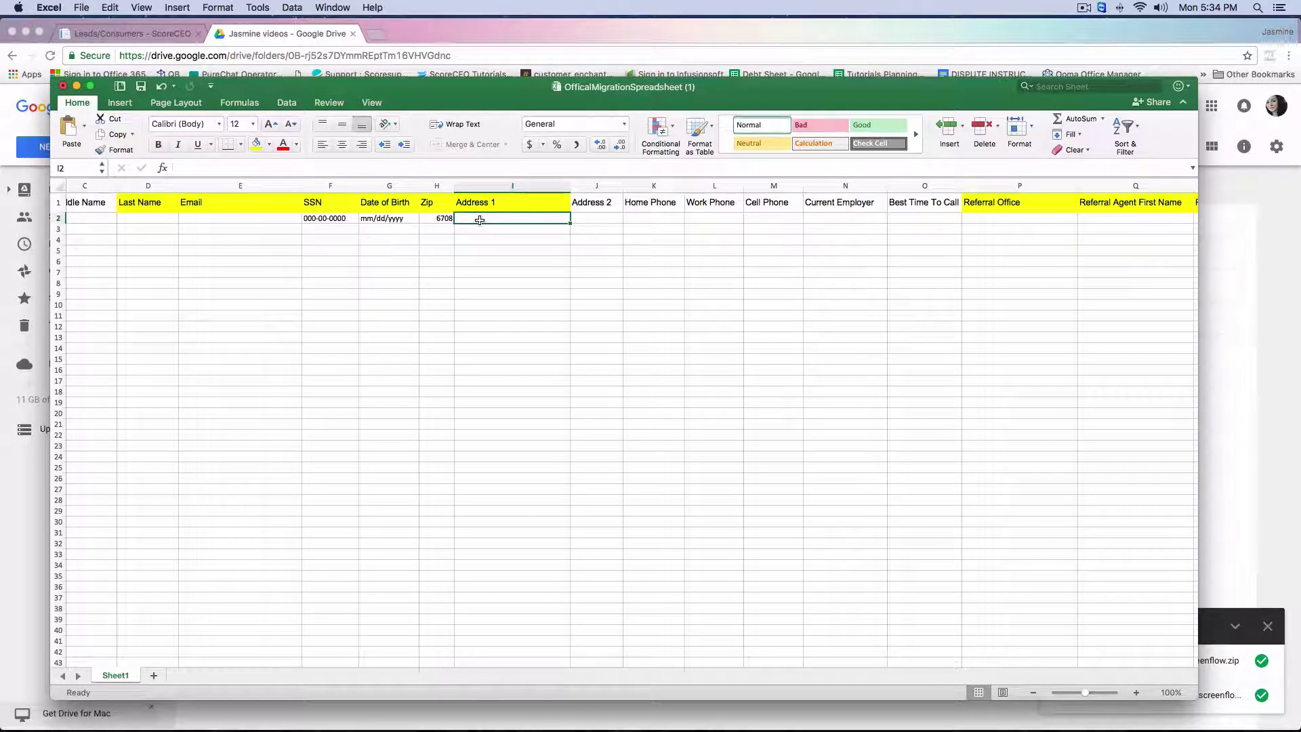
- Enter an all-zero placeholder phone number with dashes in row 2 of the Home Phone column
scroll(480, 221, "right", 5)
scroll(473, 220, "right", 4)
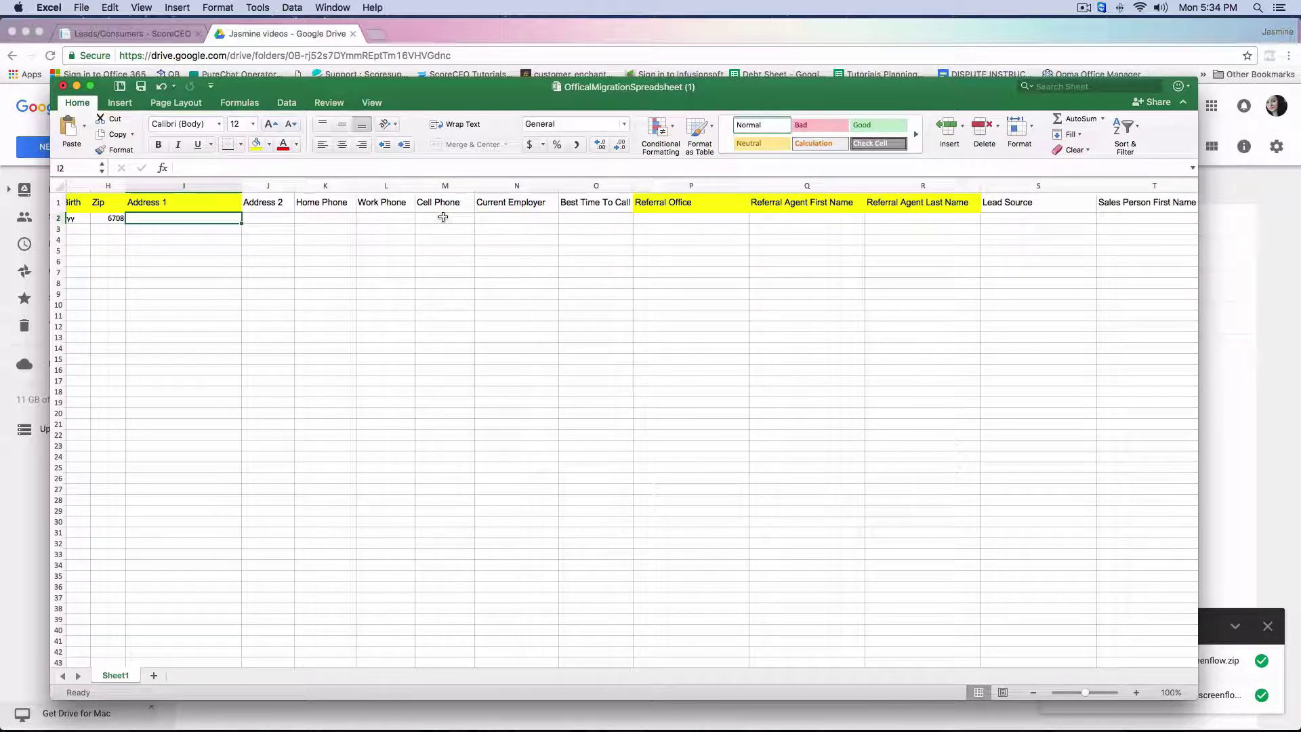
left_click(344, 214)
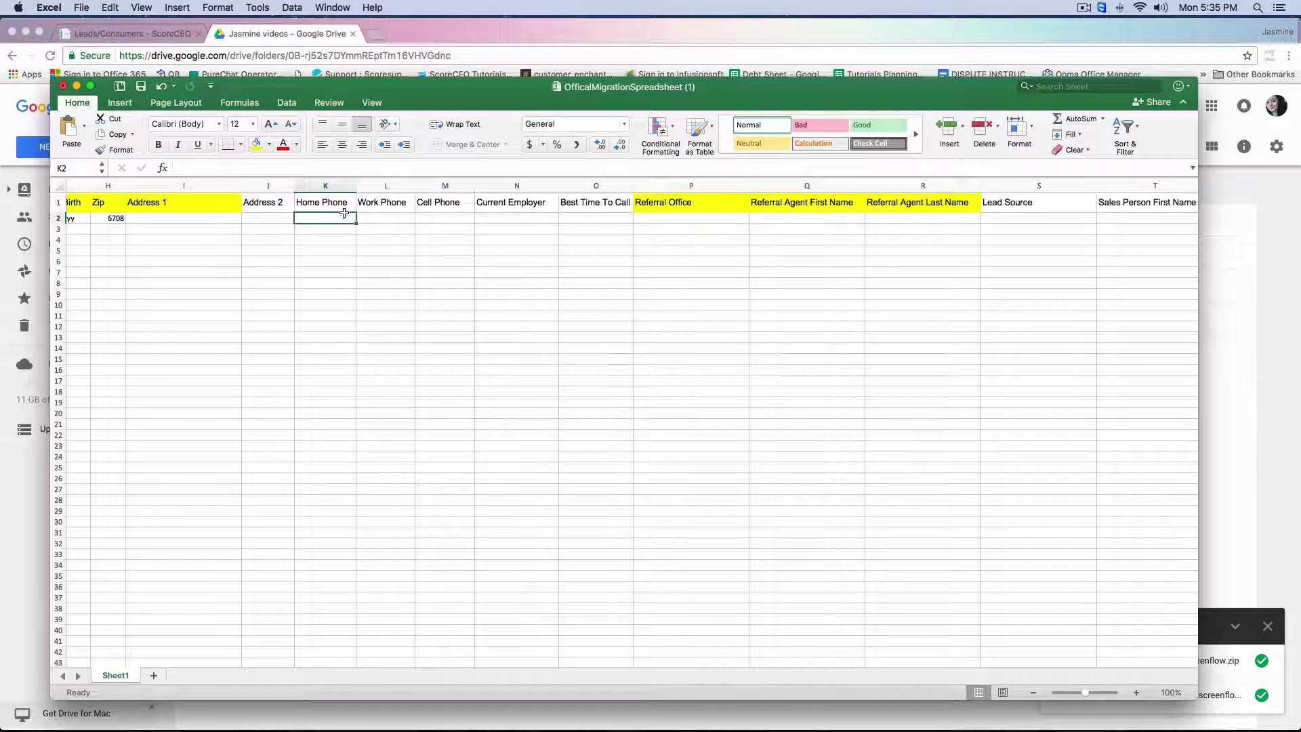
type("000-")
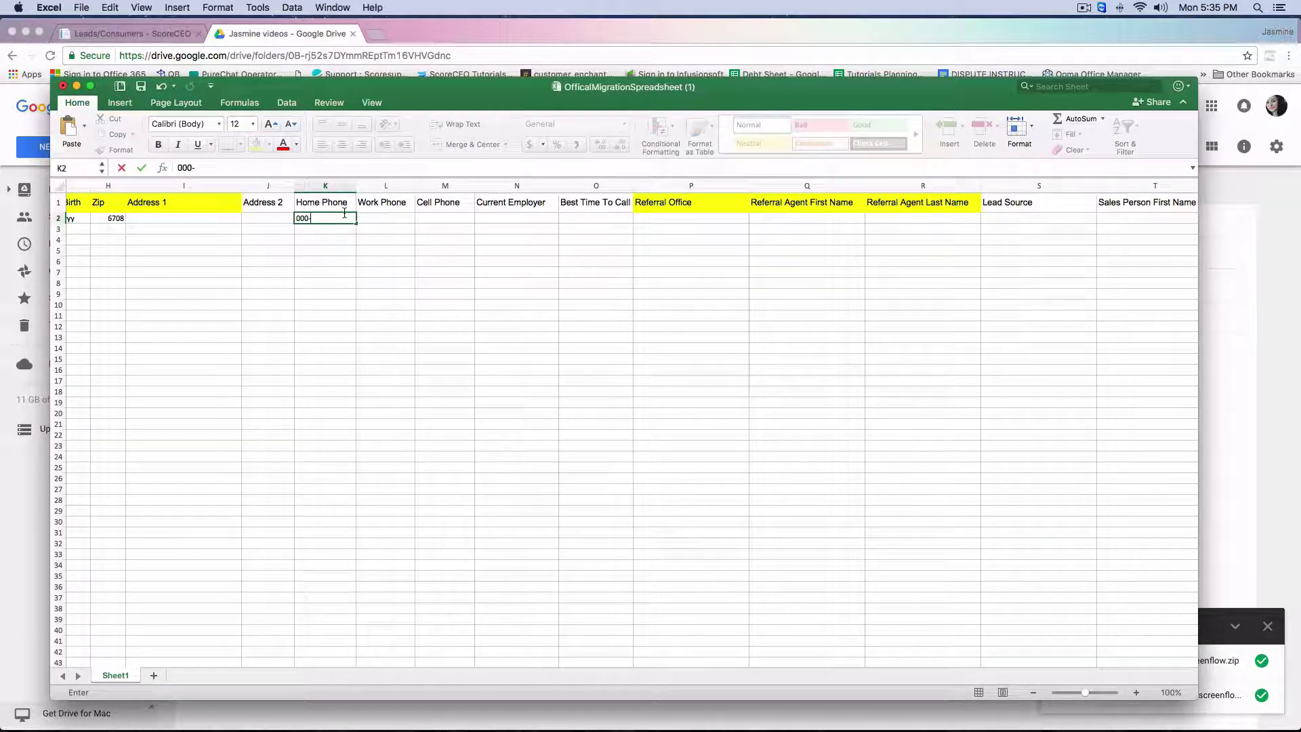
type("000-0000")
left_click(379, 220)
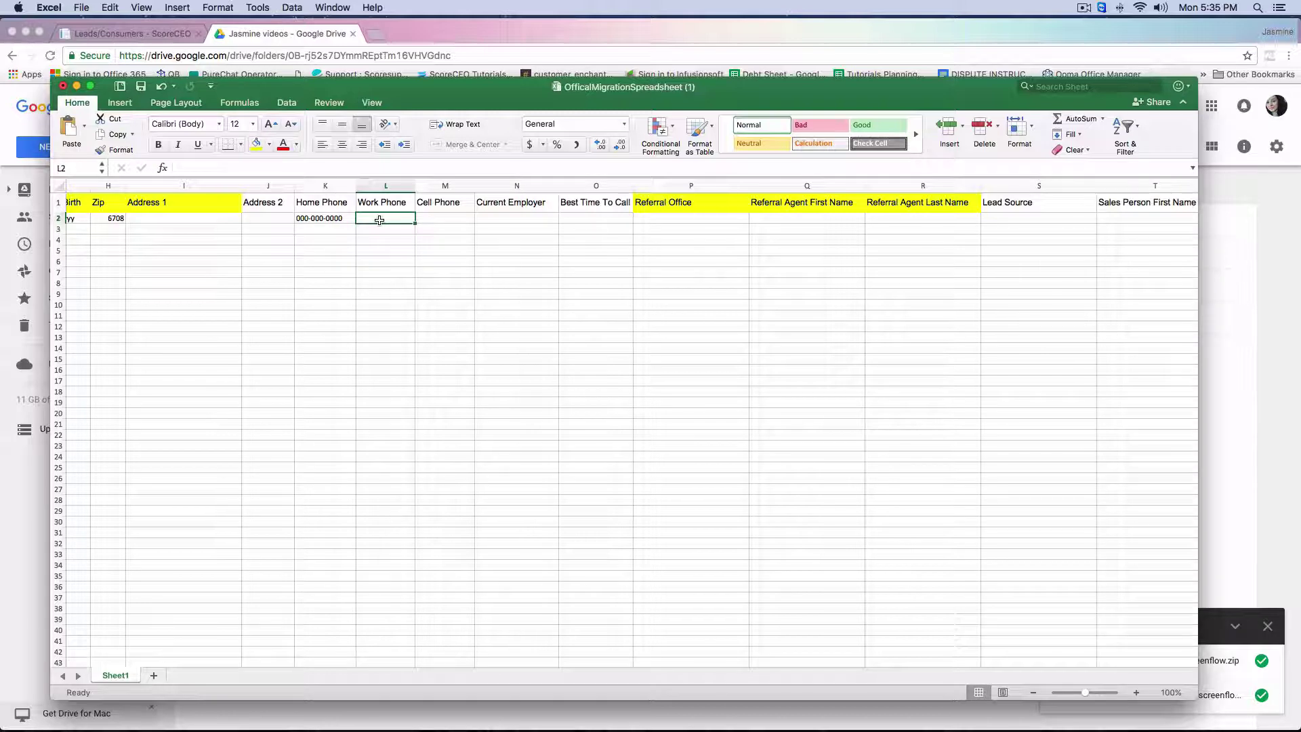
- Examine the Current Employer, Best Time To Call, Referral Office and Referral Agent name columns, continuing to the sales person columns
left_click(488, 220)
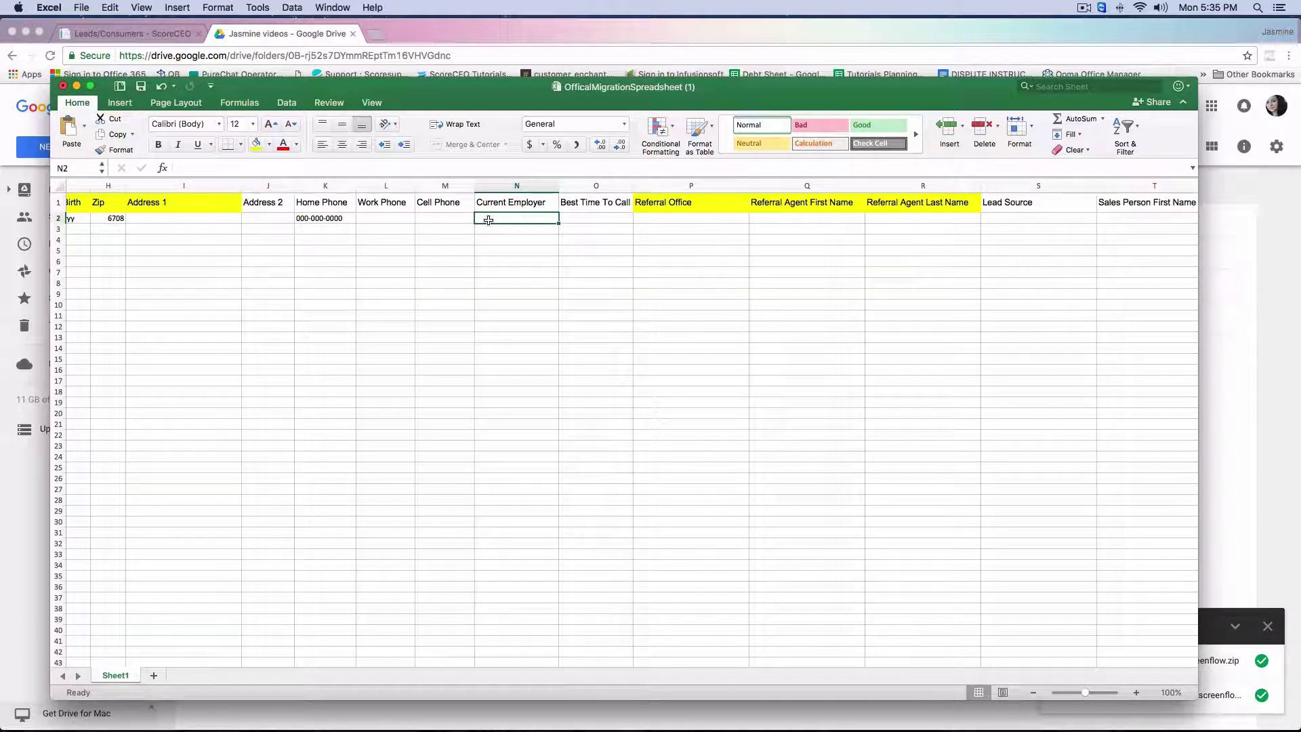
left_click(573, 222)
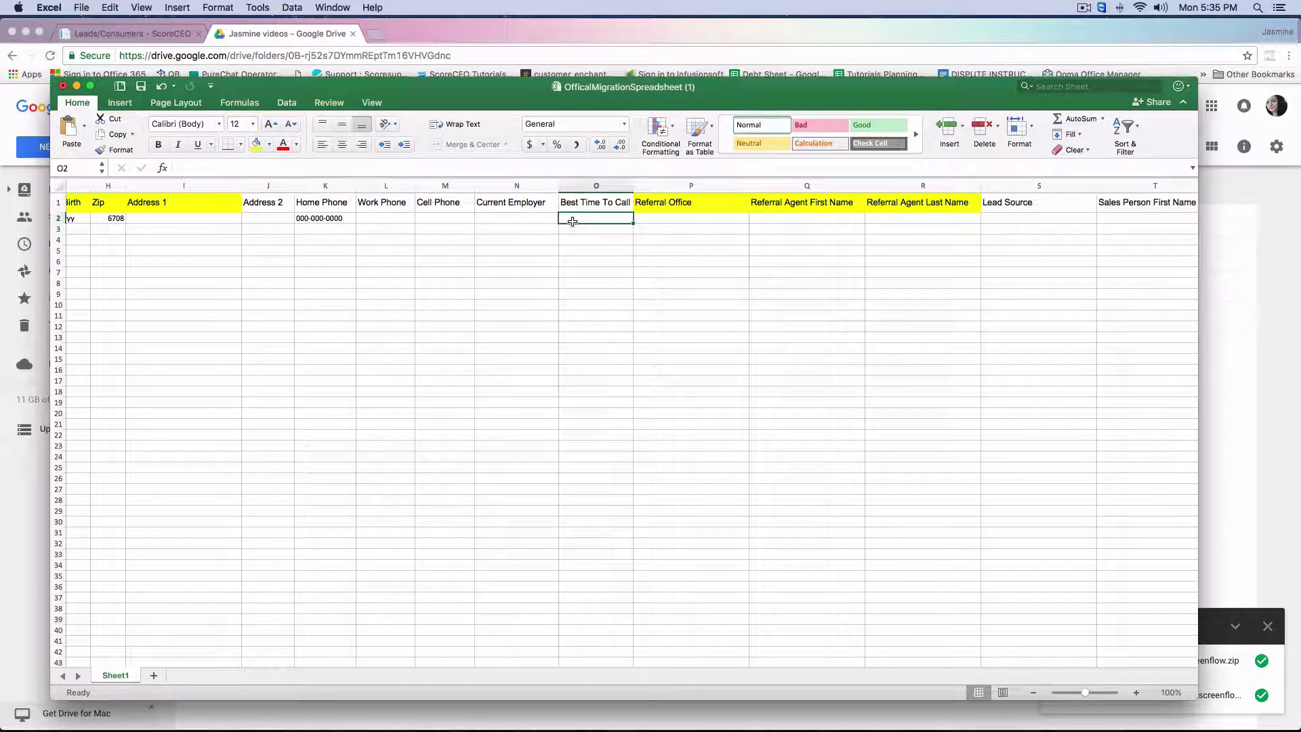
scroll(572, 222, "right", 10)
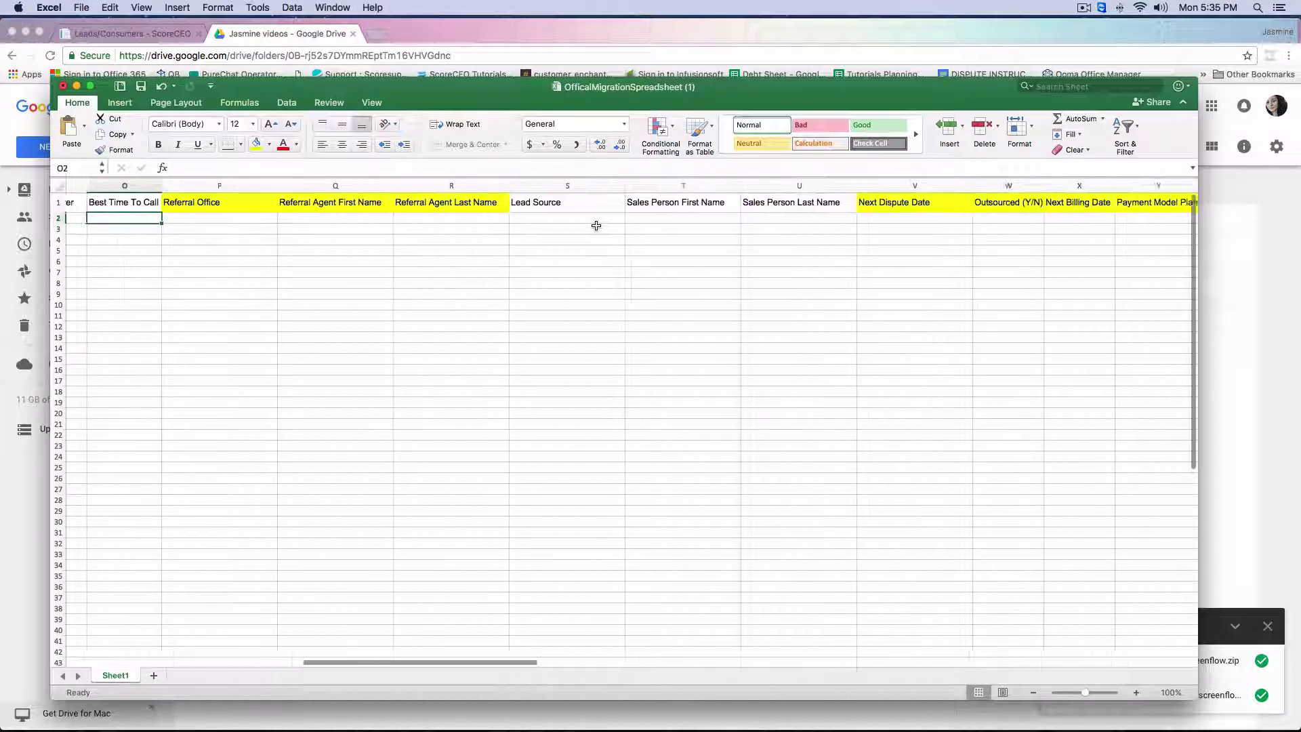
scroll(354, 221, "left", 2)
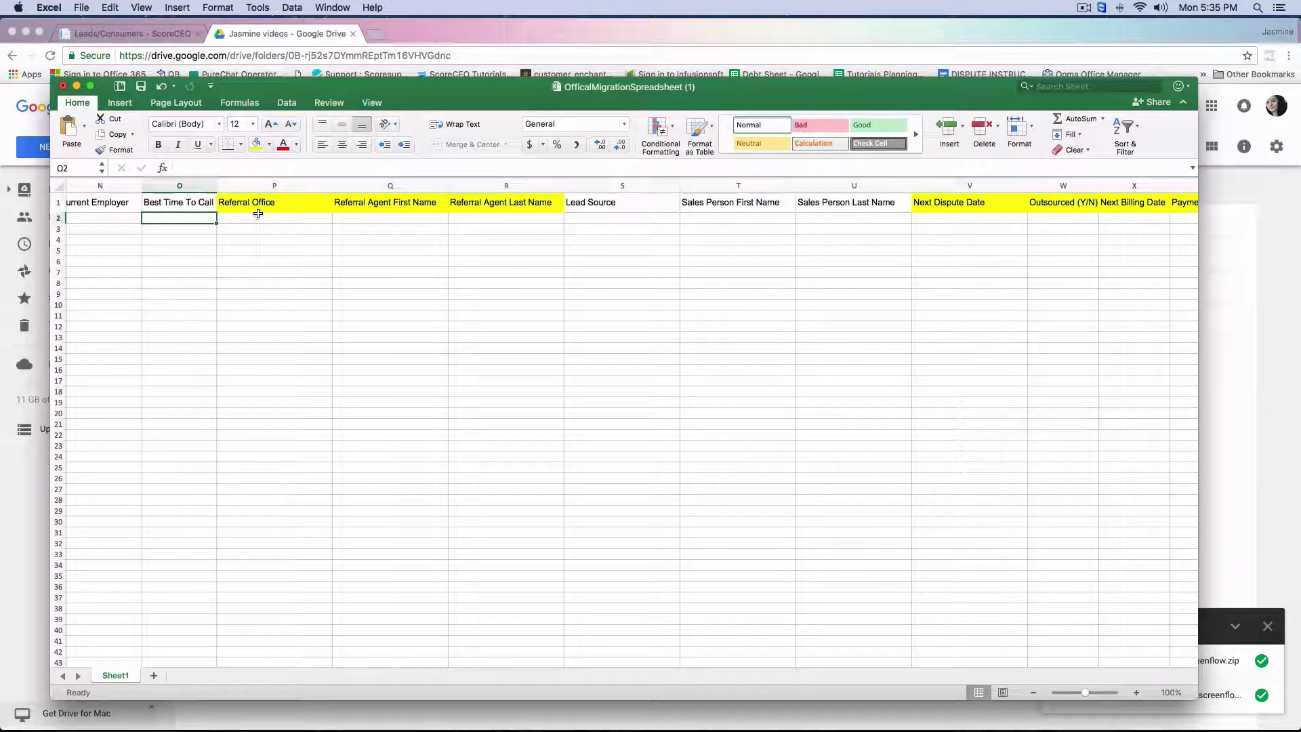
left_click(255, 218)
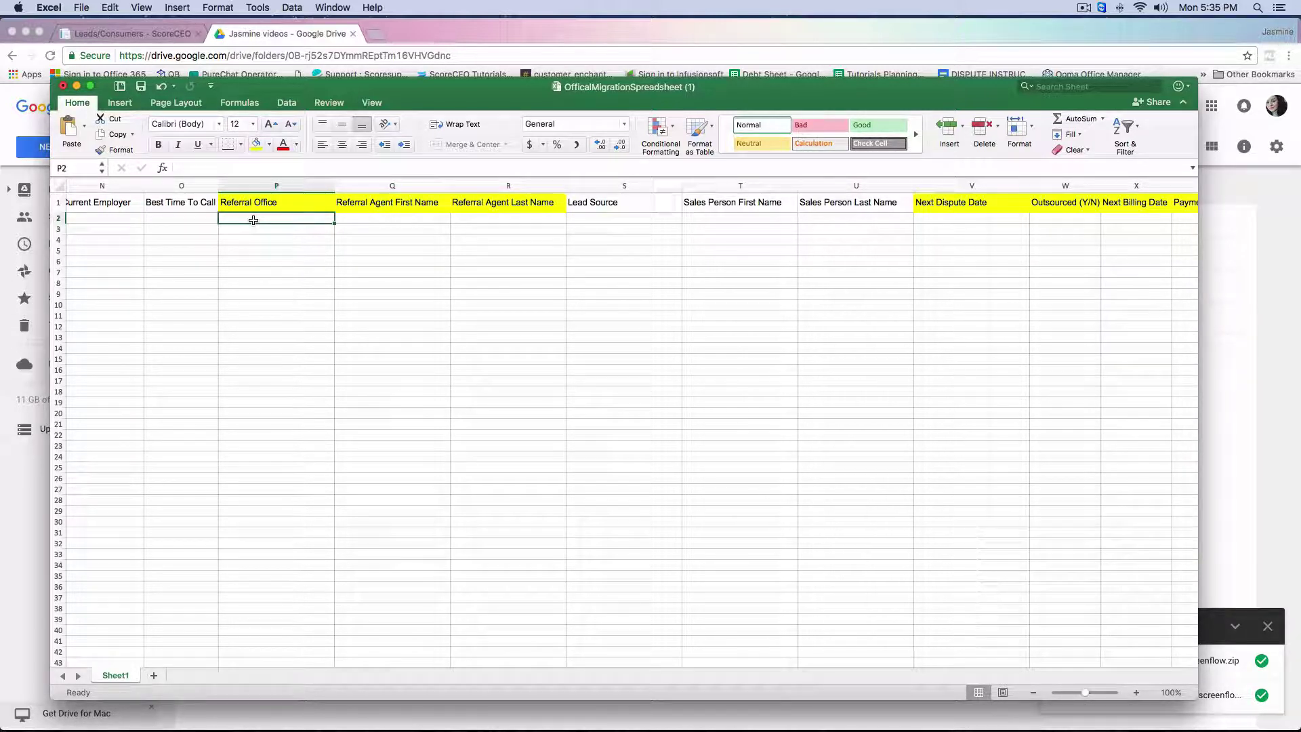
scroll(305, 217, "right", 1)
left_click(360, 220)
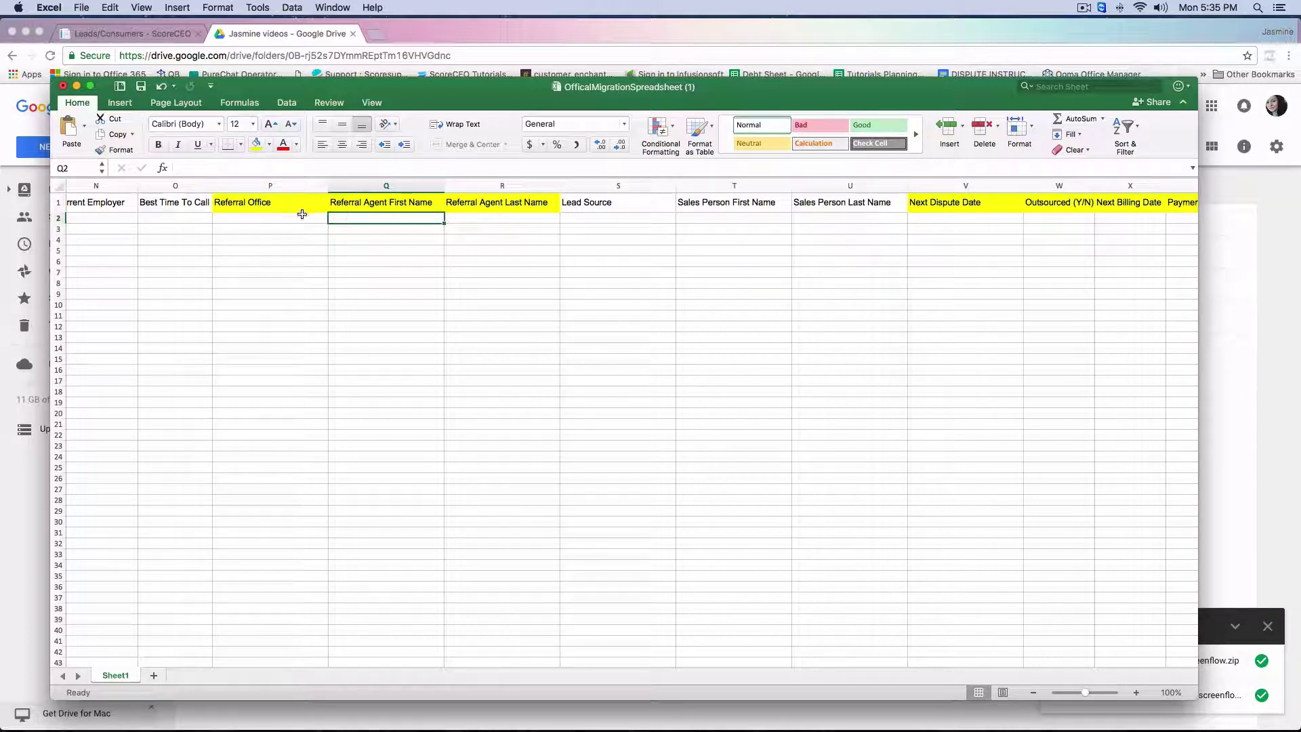
left_click(279, 217)
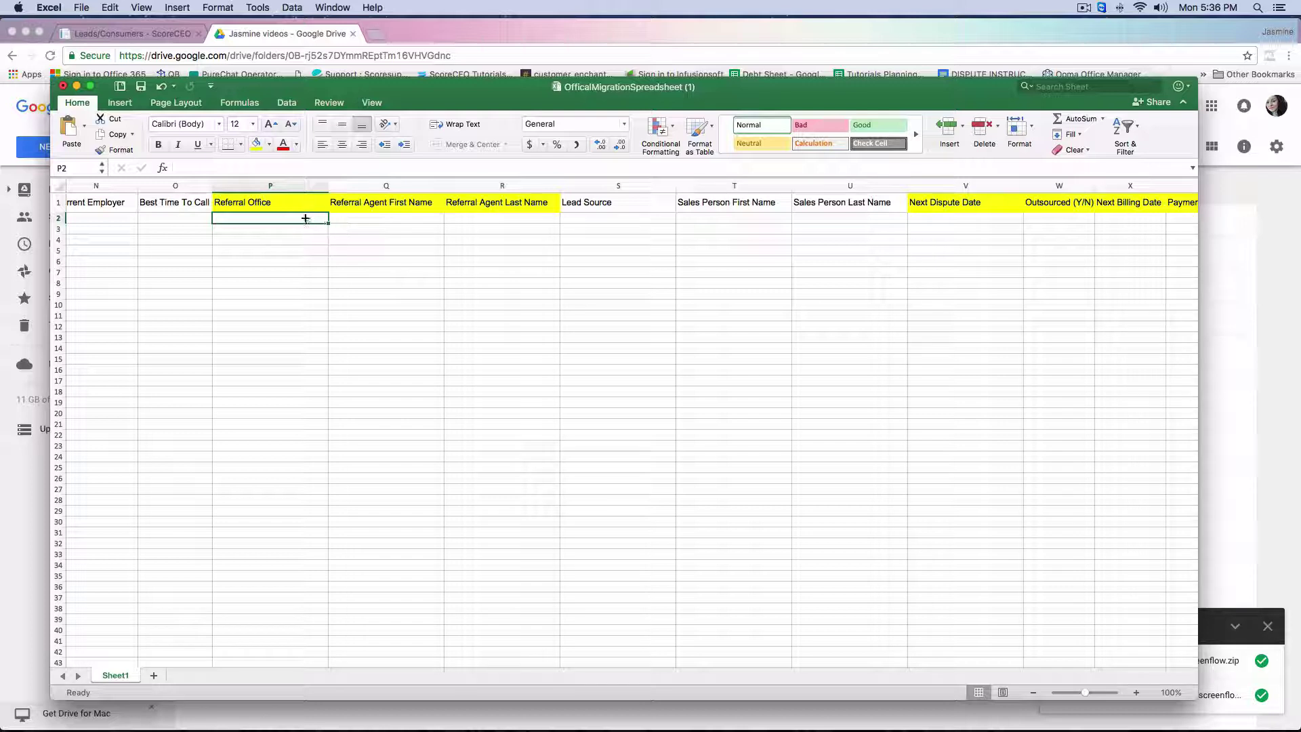
left_click_drag(309, 218, 484, 218)
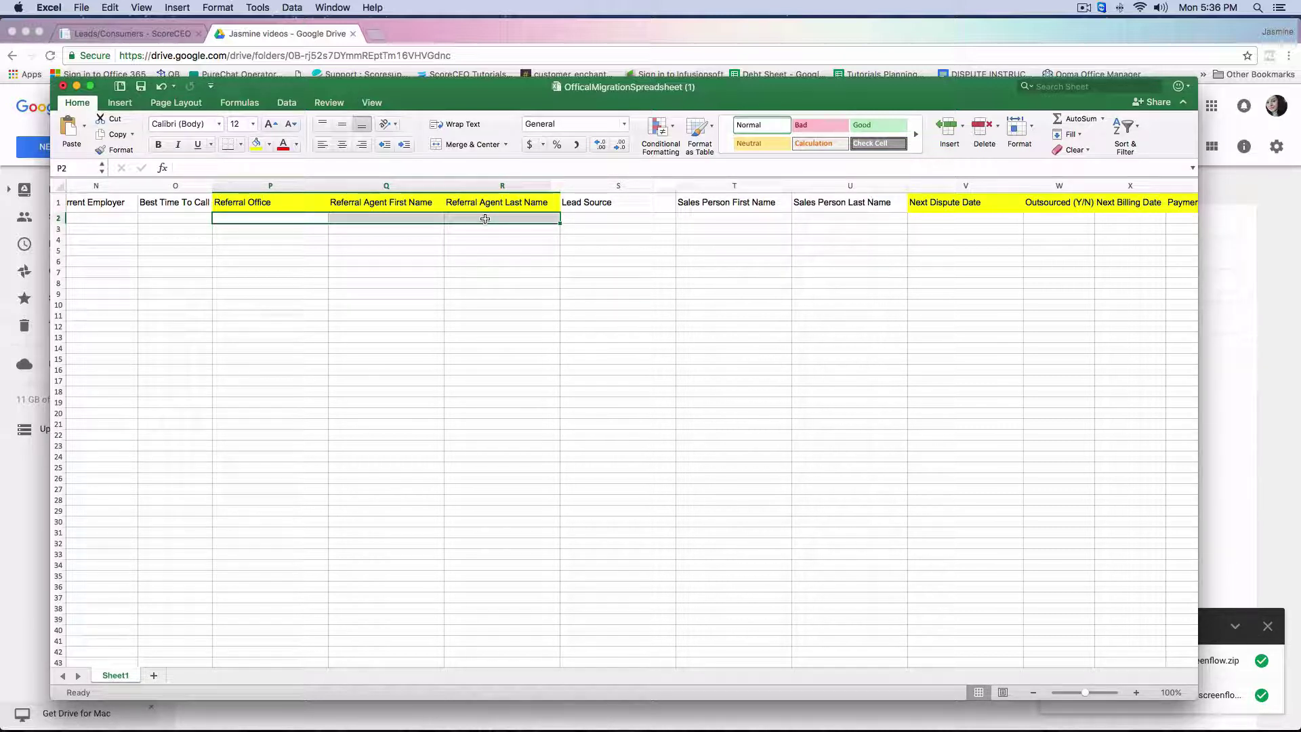
scroll(485, 218, "right", 5)
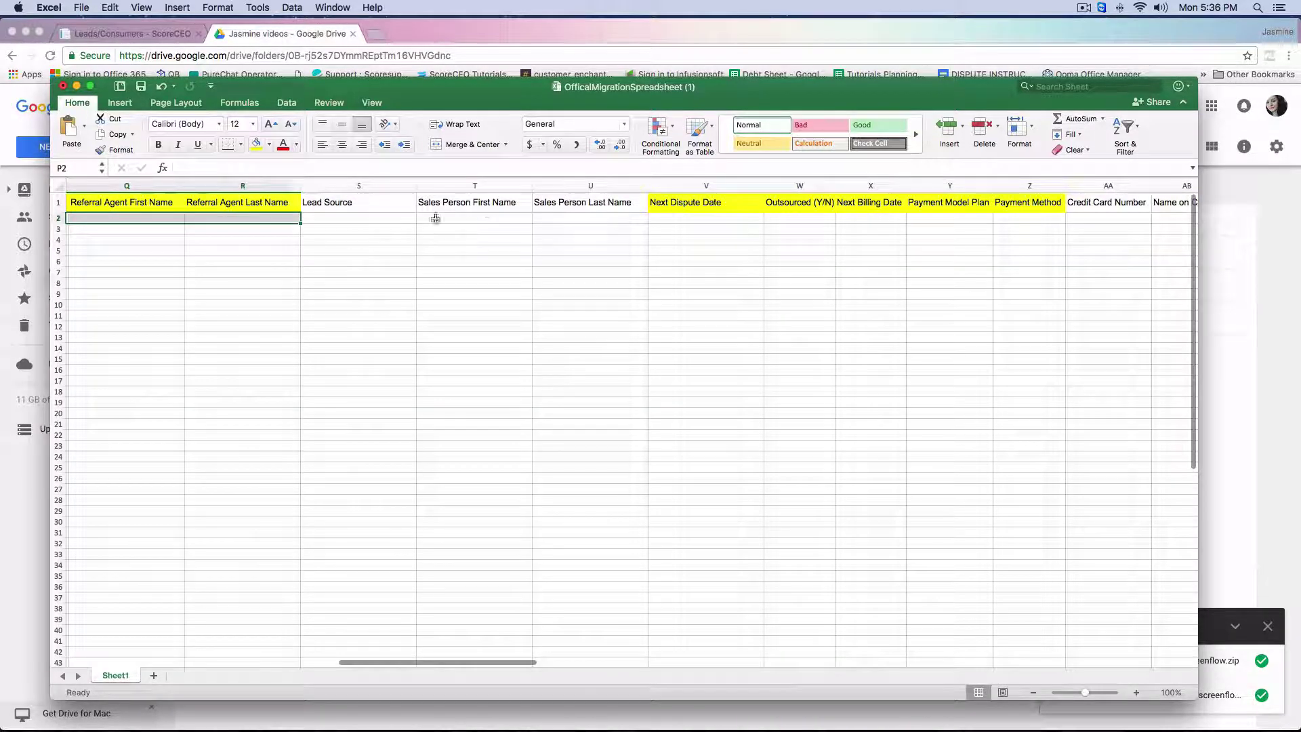
- Examine the Lead Source and Sales Person First Name and Last Name columns, continuing to the dispute and billing columns
left_click(337, 216)
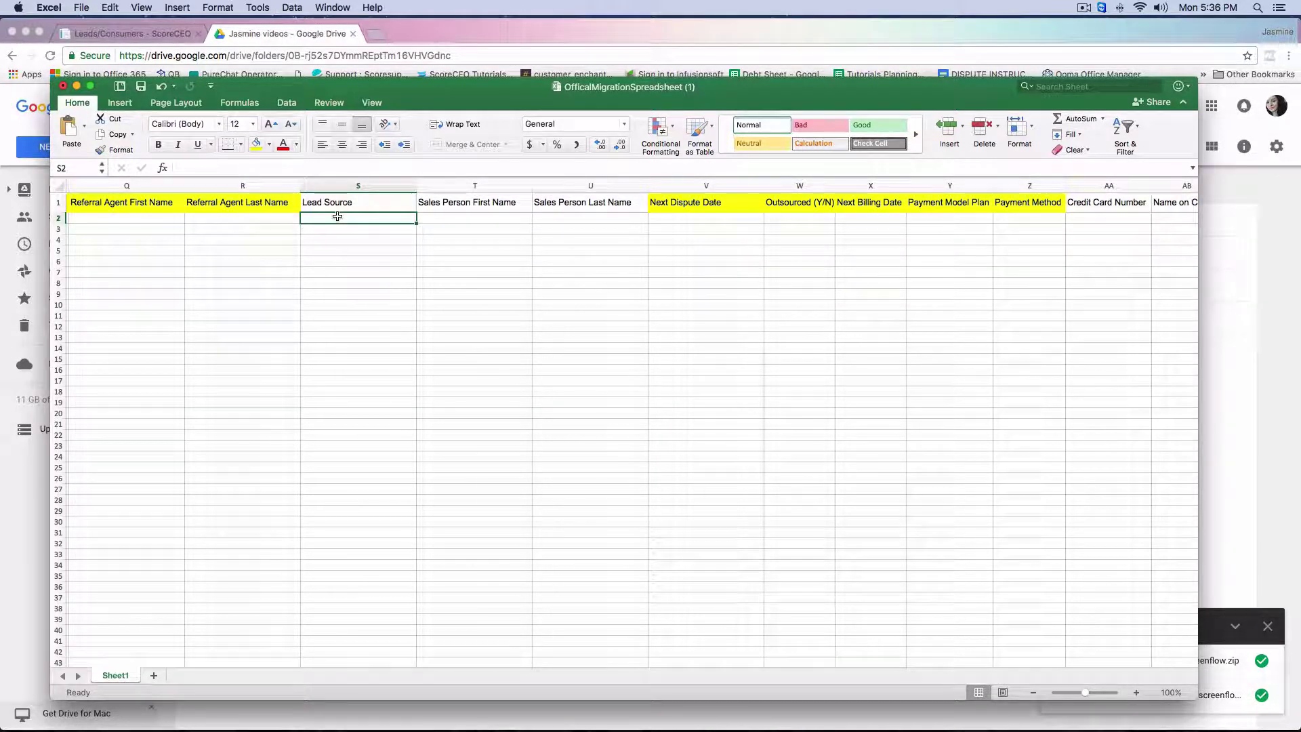
scroll(345, 217, "right", 3)
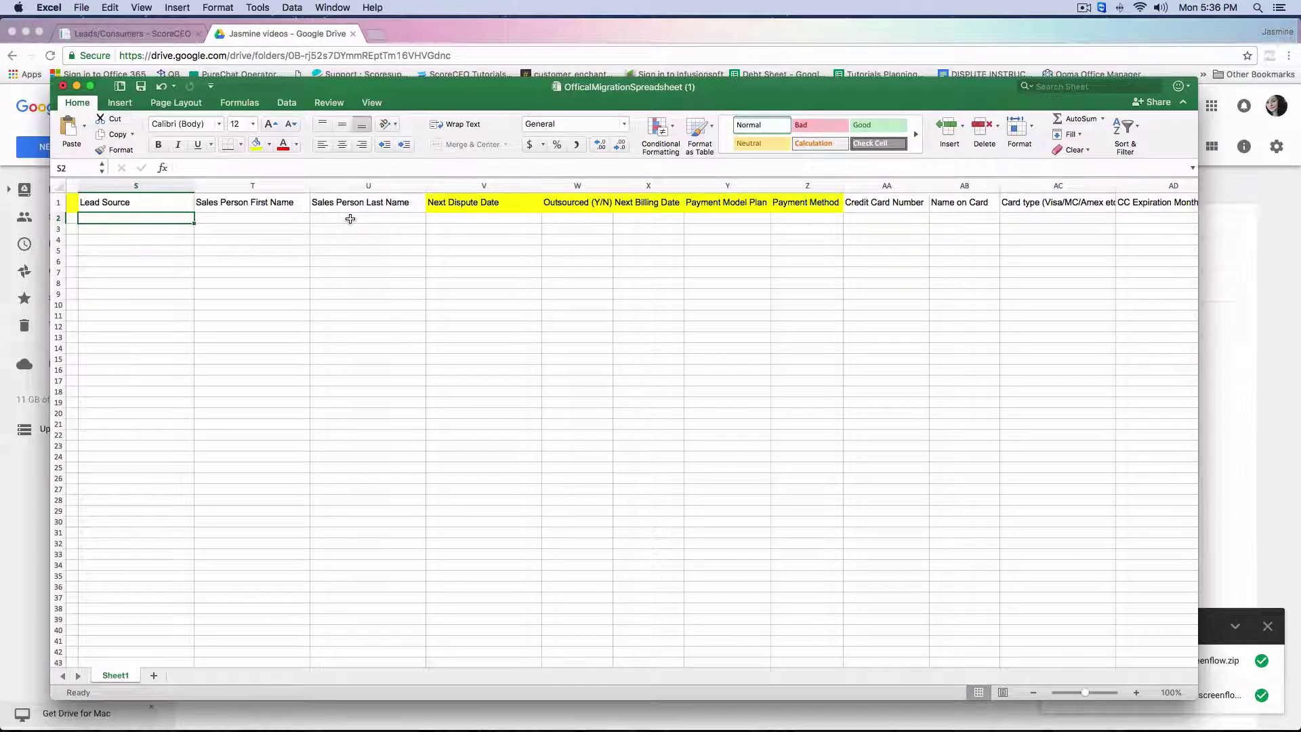
scroll(349, 217, "right", 1)
left_click(231, 216)
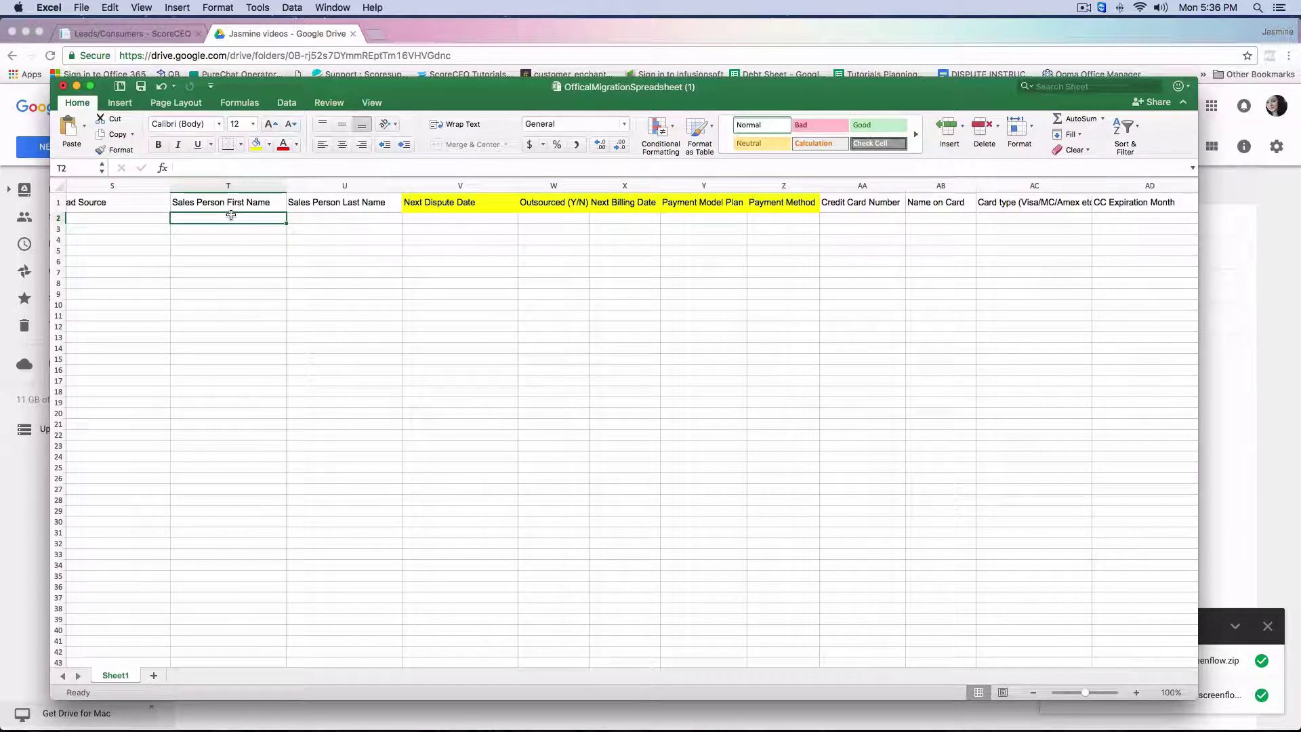
left_click(301, 221)
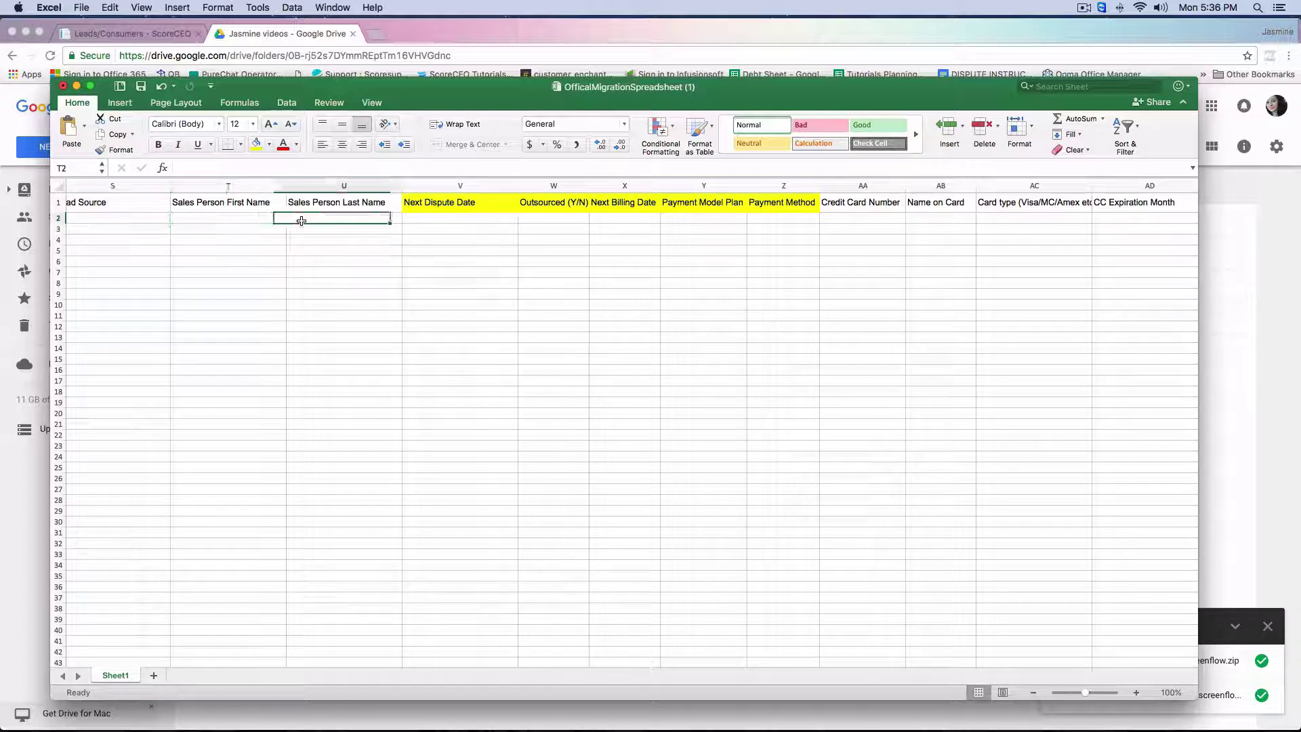
left_click(246, 218)
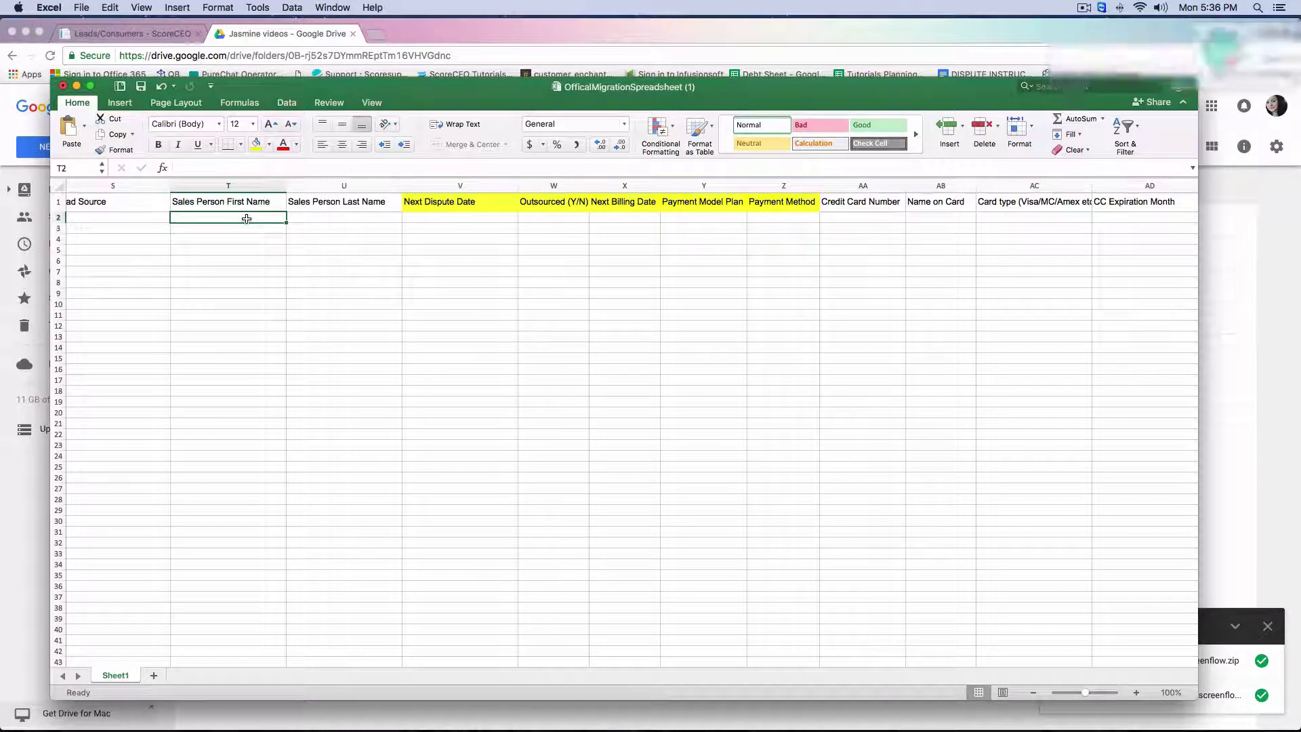
scroll(257, 217, "right", 5)
scroll(278, 214, "right", 2)
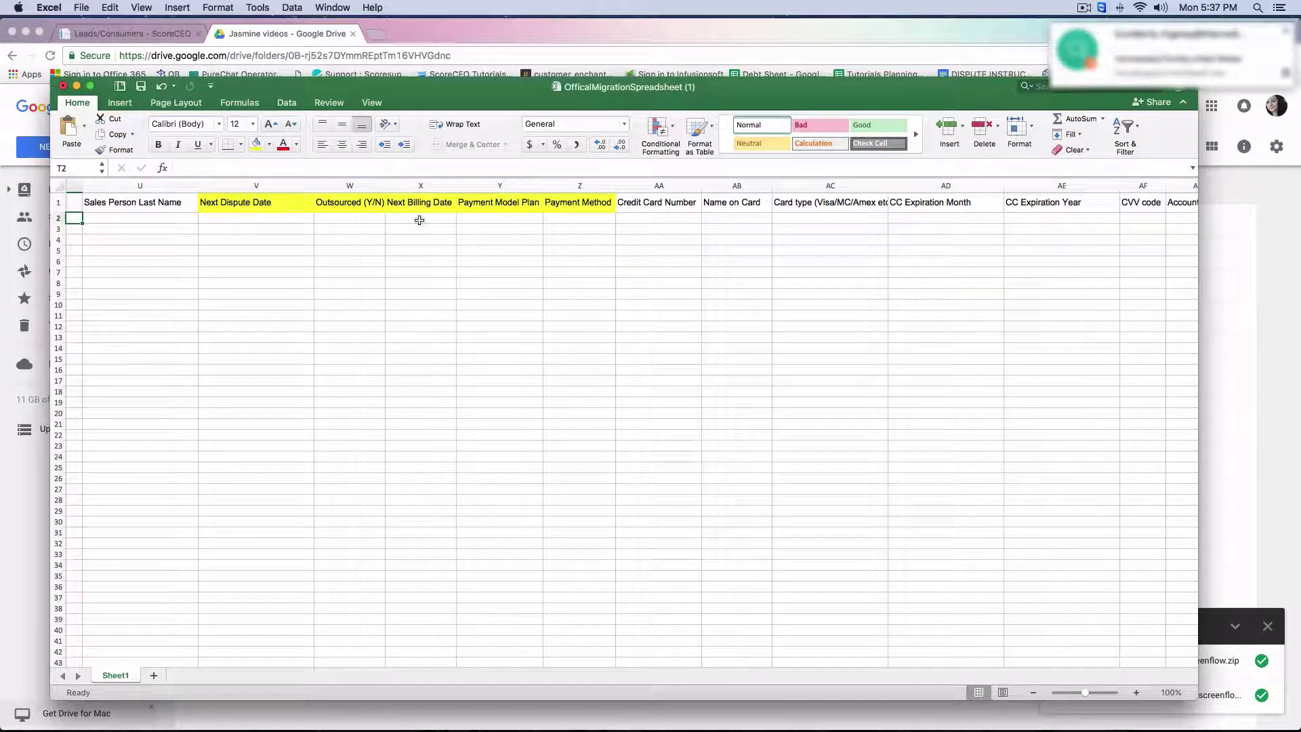
- Examine the Outsourced (Y/N), Next Billing Date, Payment Model Plan and Payment Method columns
left_click(354, 219)
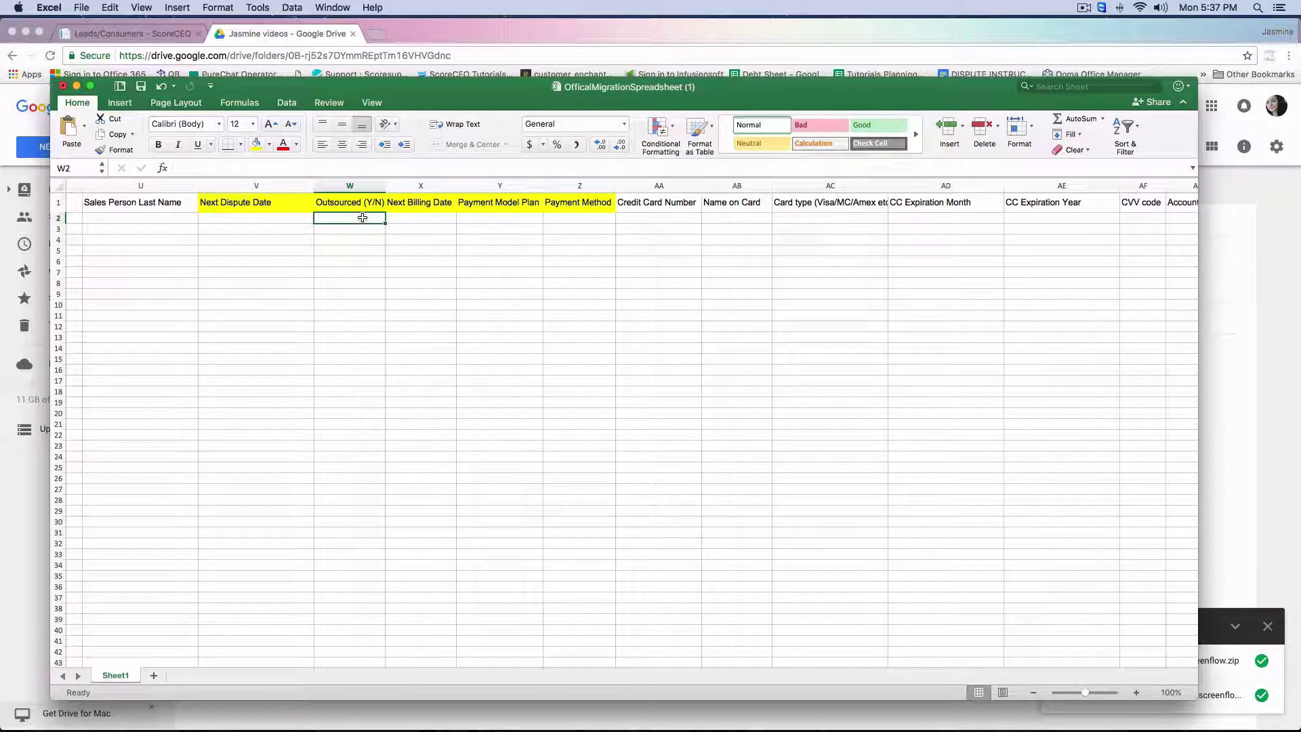
scroll(360, 224, "right", 2)
left_click(396, 217)
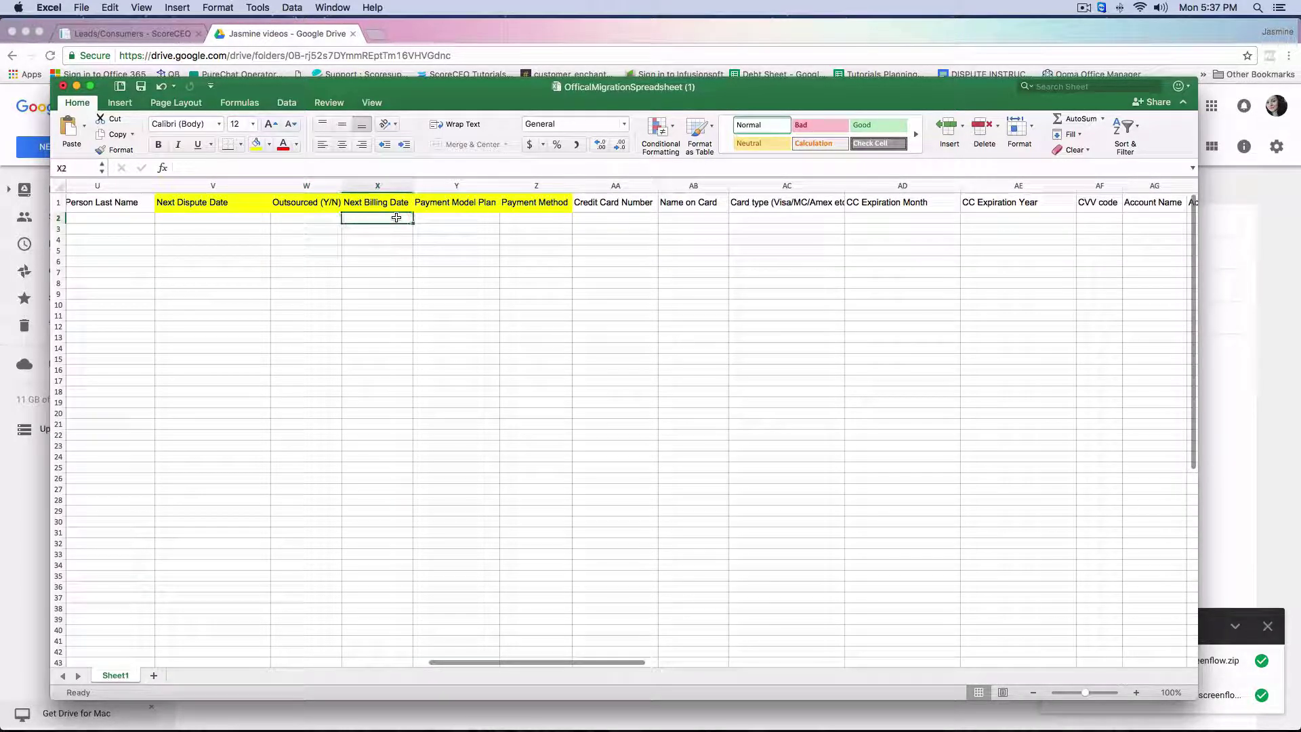
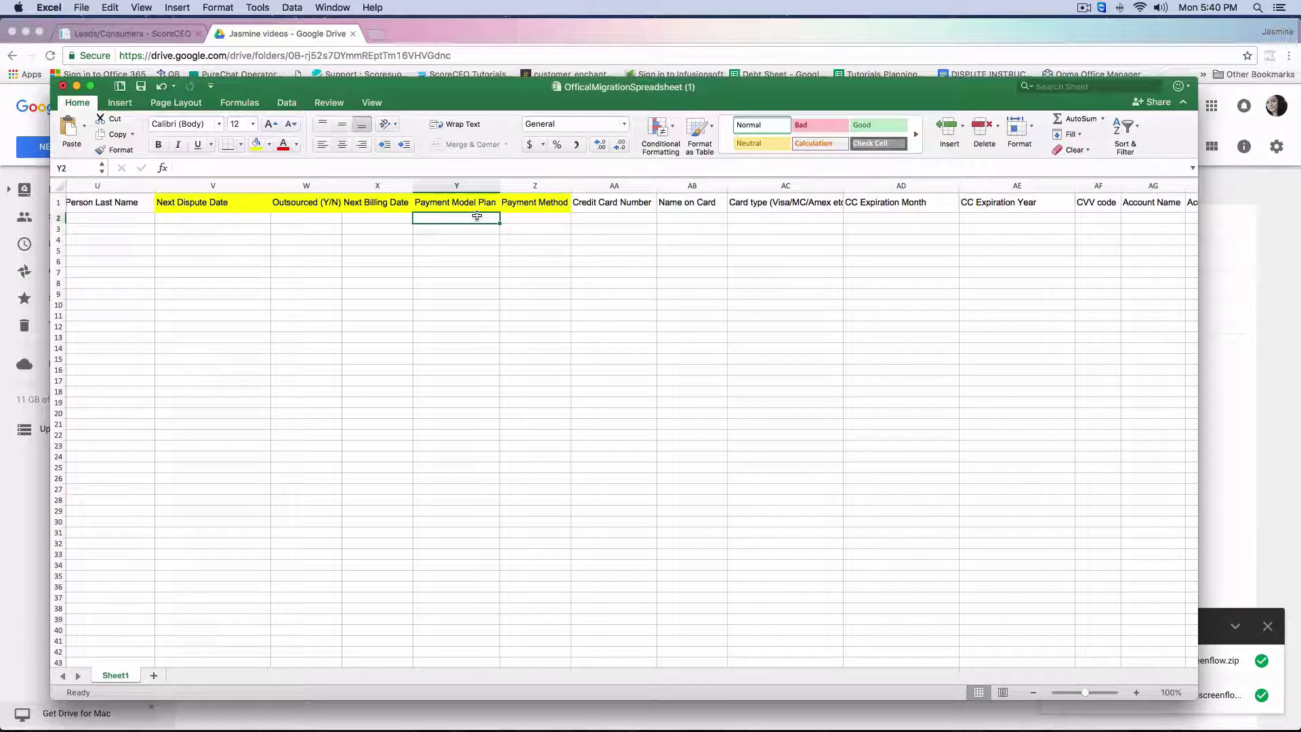
scroll(500, 216, "right", 2)
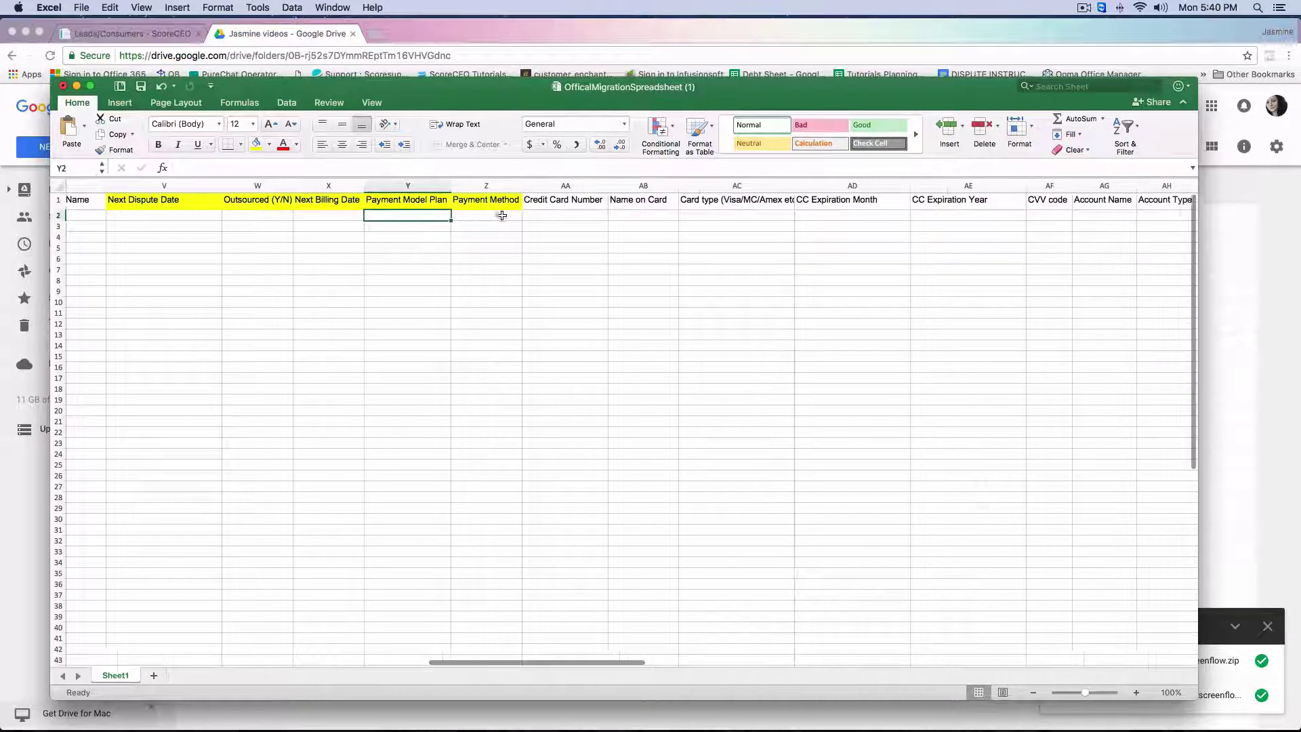
left_click(471, 218)
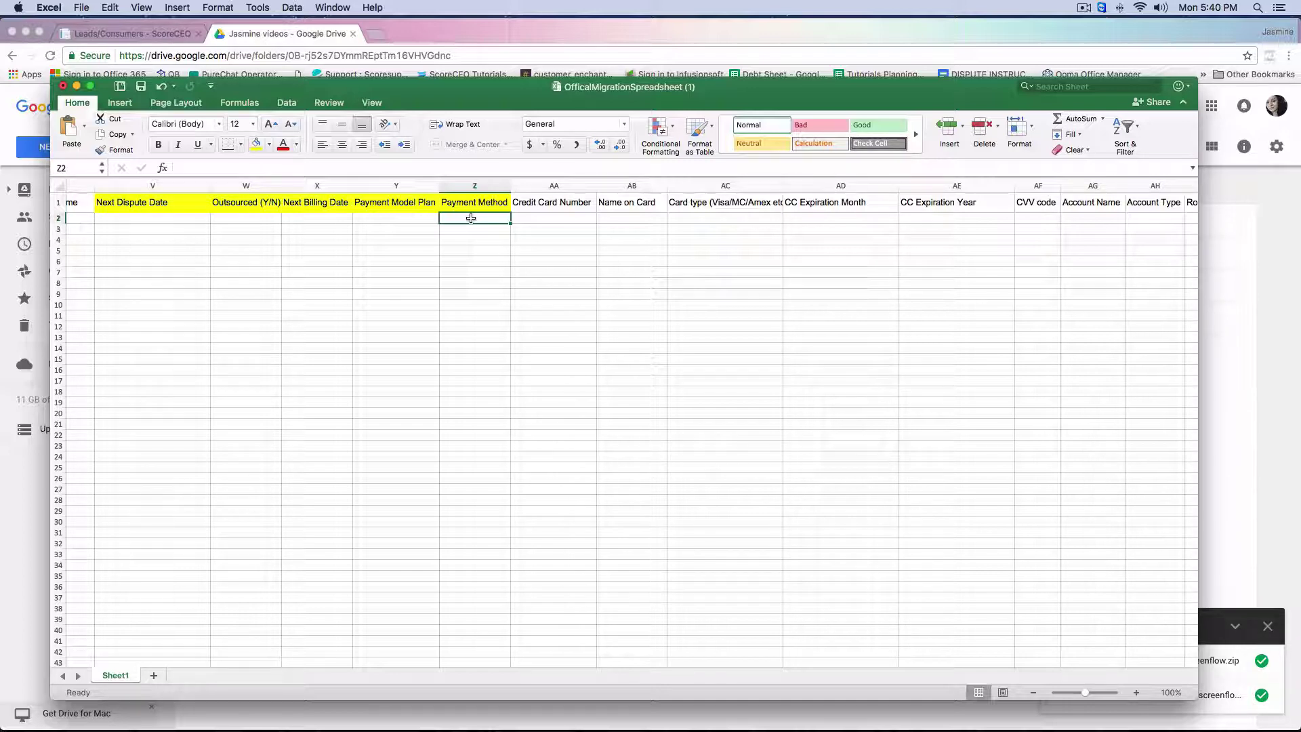
- Survey the payment detail columns from Credit Card Number to Billing Status, including the bank account columns starting at Account Name
scroll(475, 219, "right", 5)
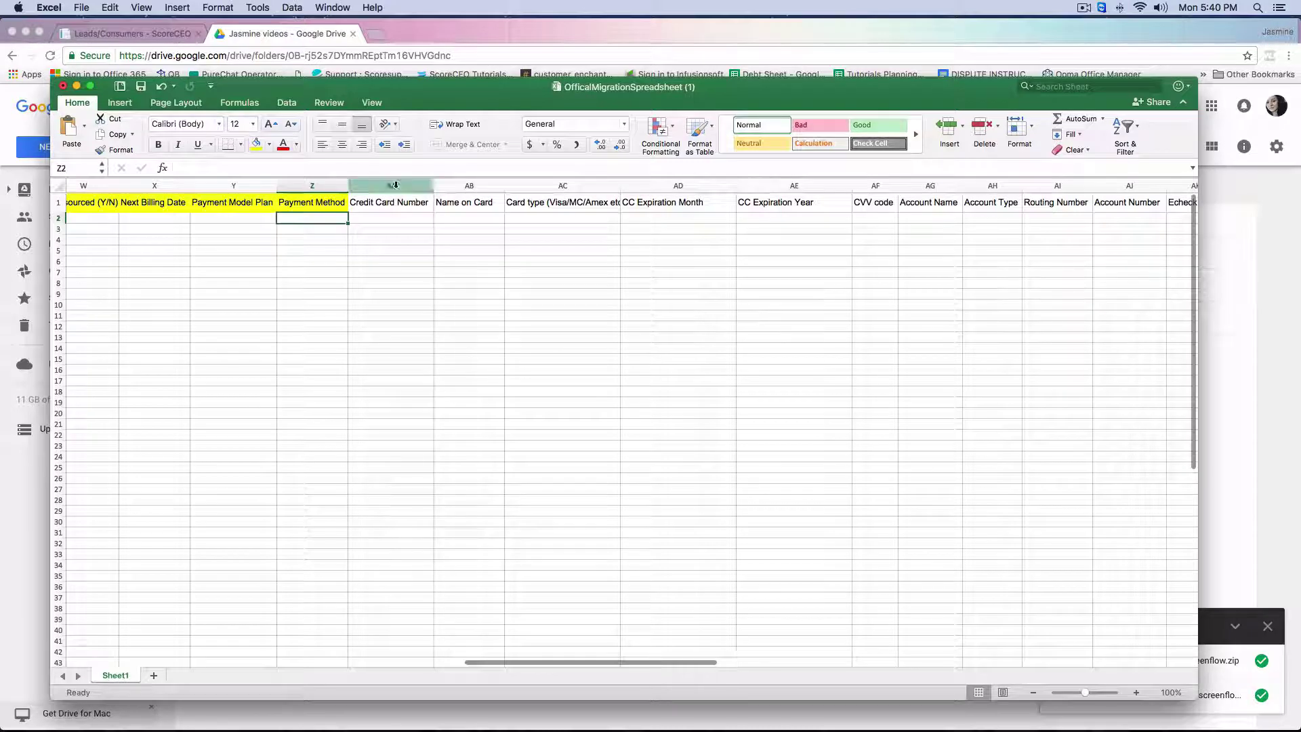
scroll(417, 202, "right", 3)
scroll(417, 201, "right", 15)
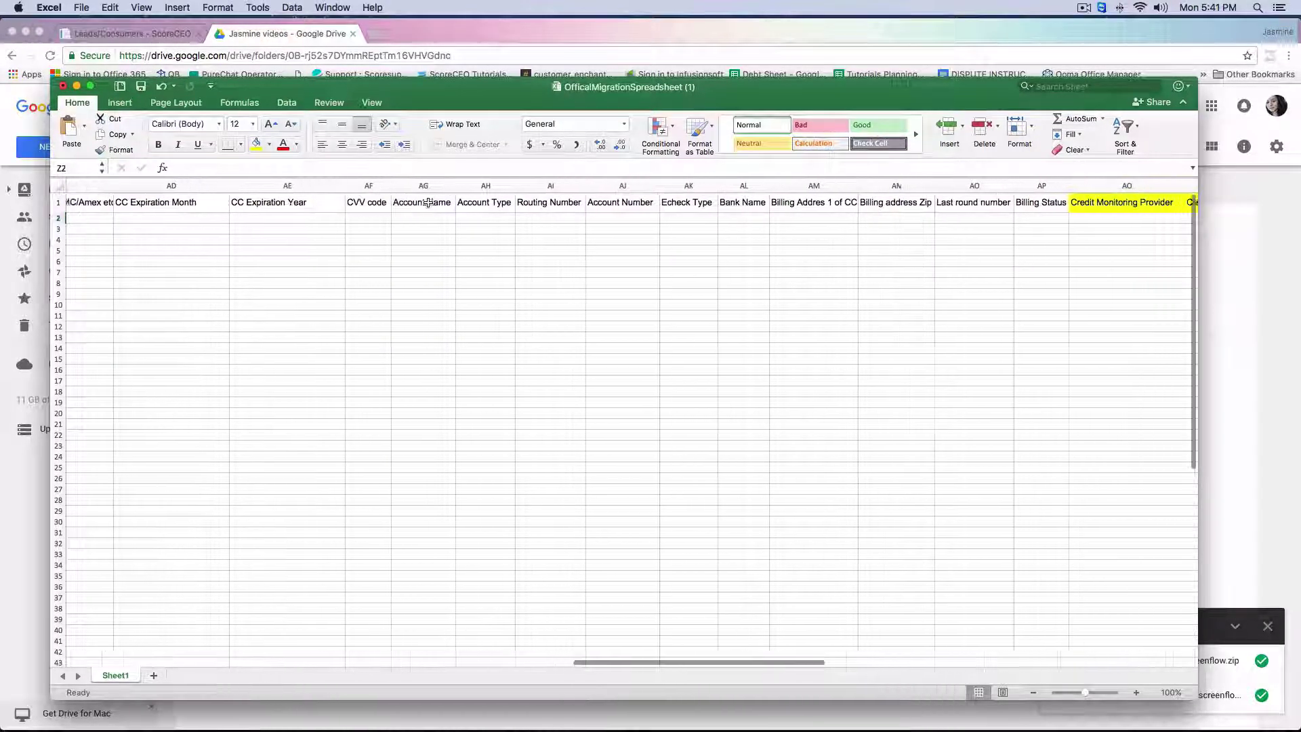
scroll(700, 206, "left", 1)
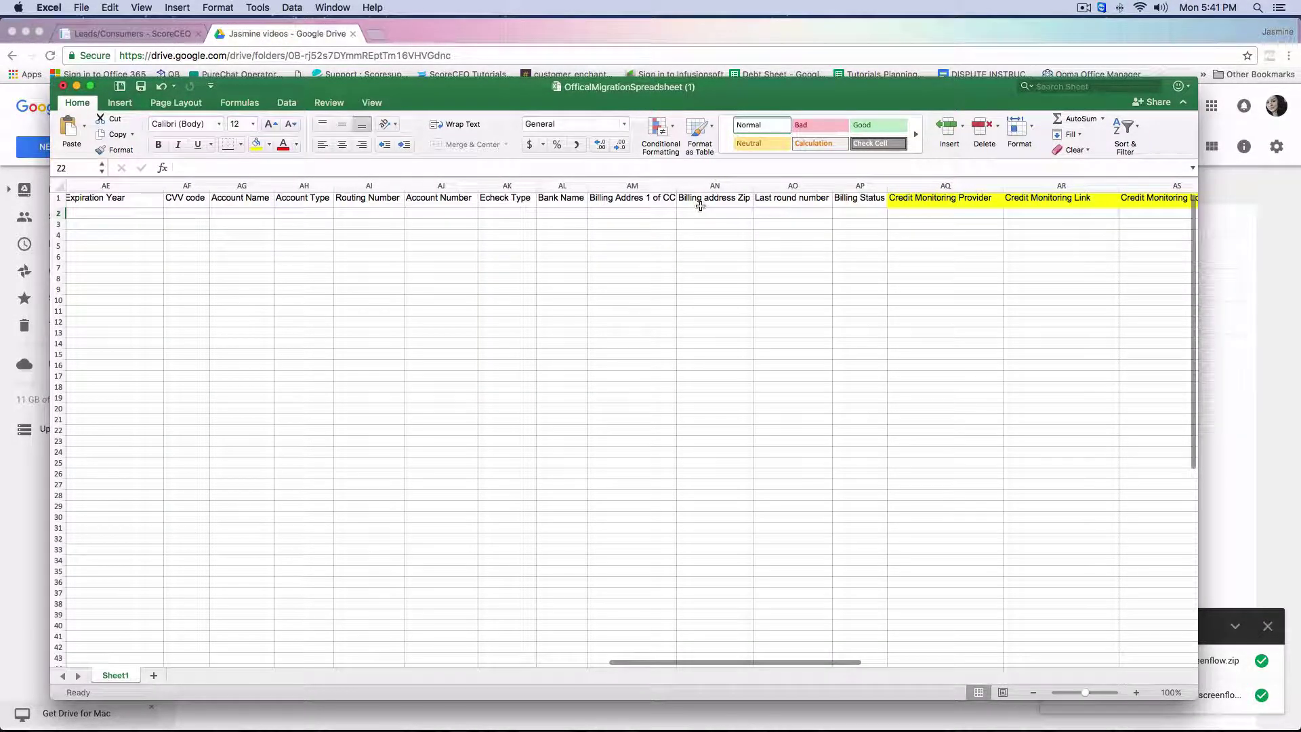
scroll(701, 206, "left", 10)
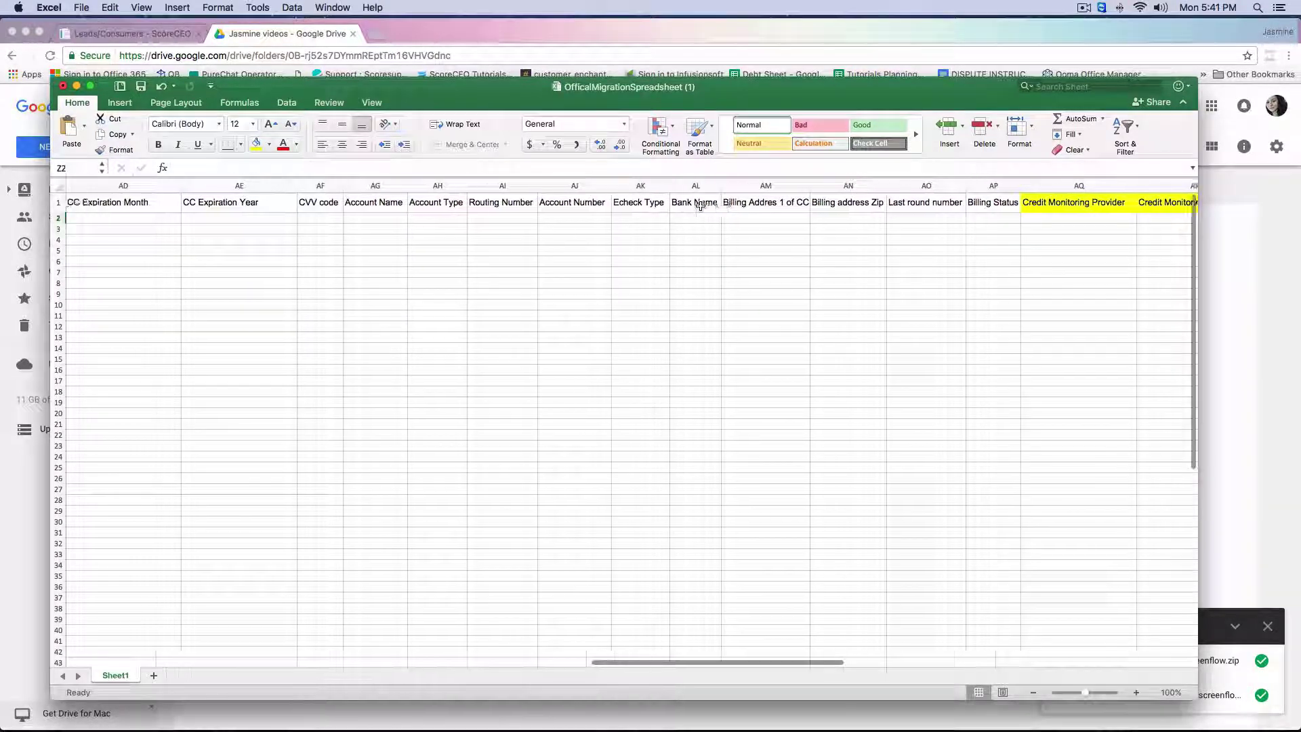
scroll(698, 206, "left", 4)
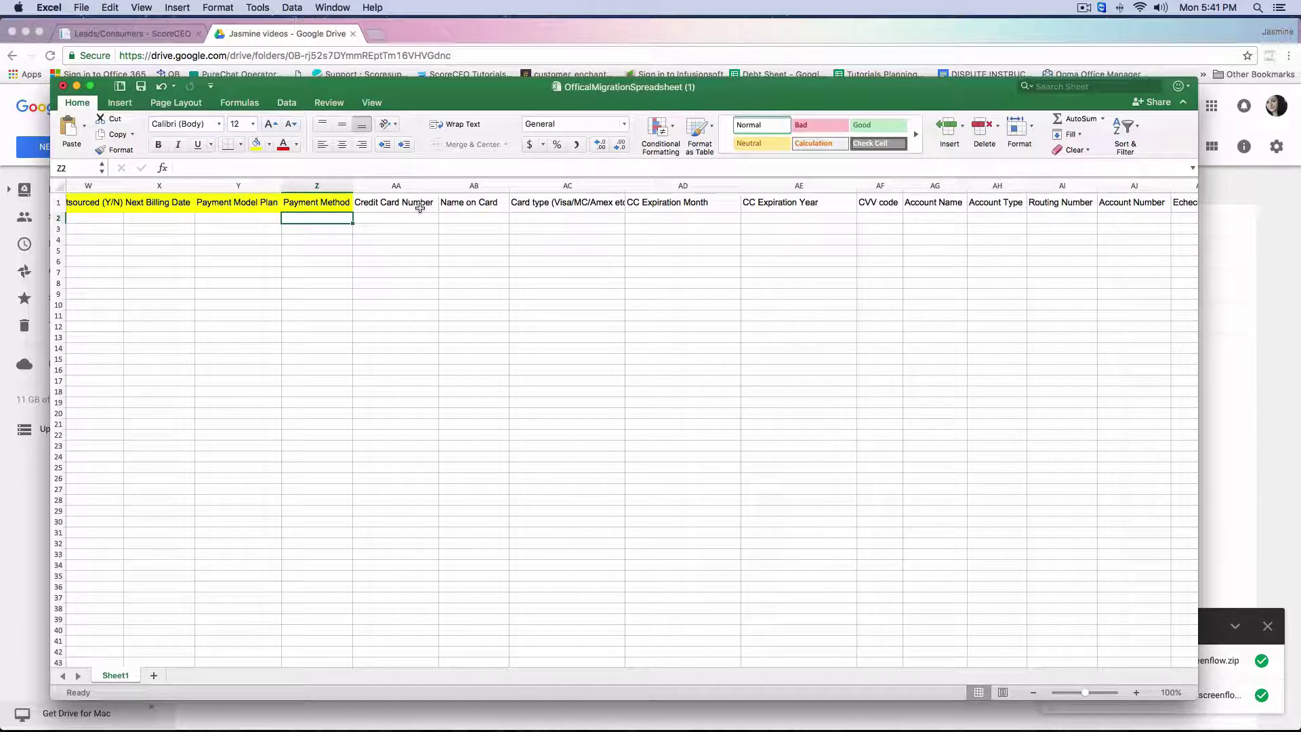
scroll(434, 207, "right", 4)
scroll(447, 206, "right", 6)
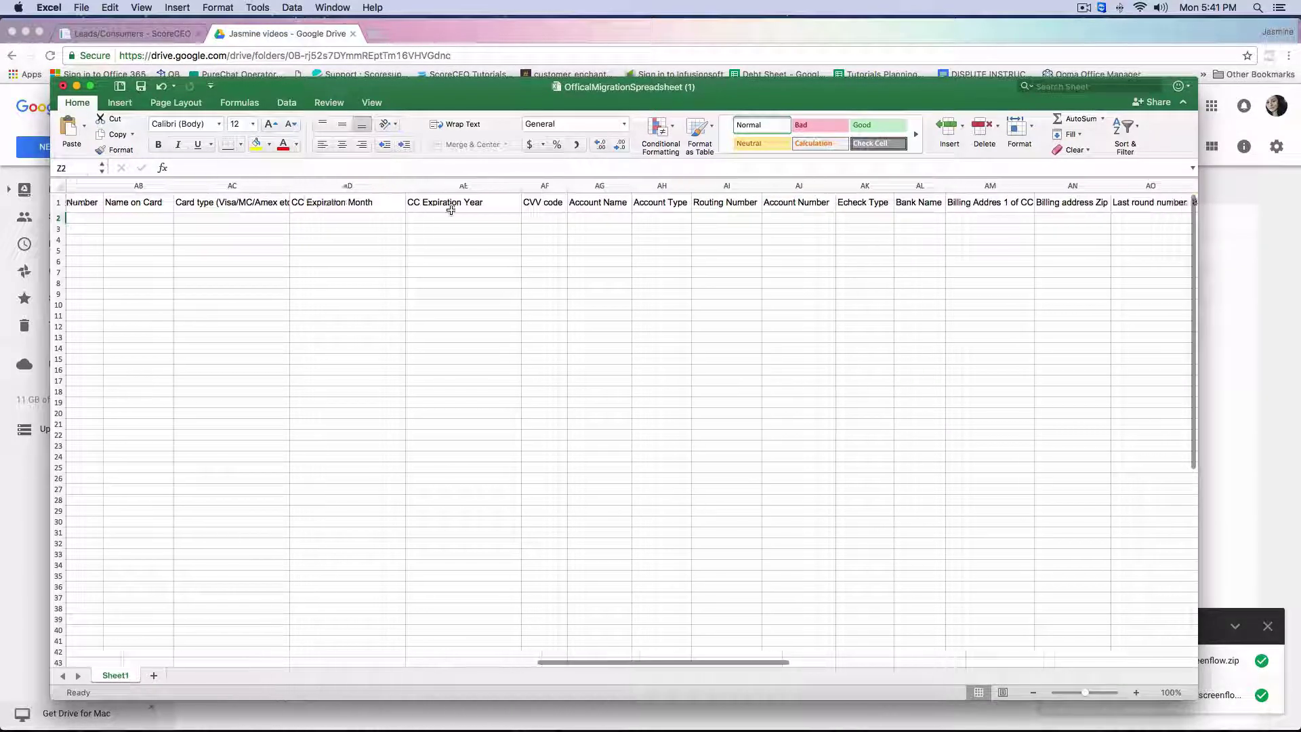
left_click(534, 184)
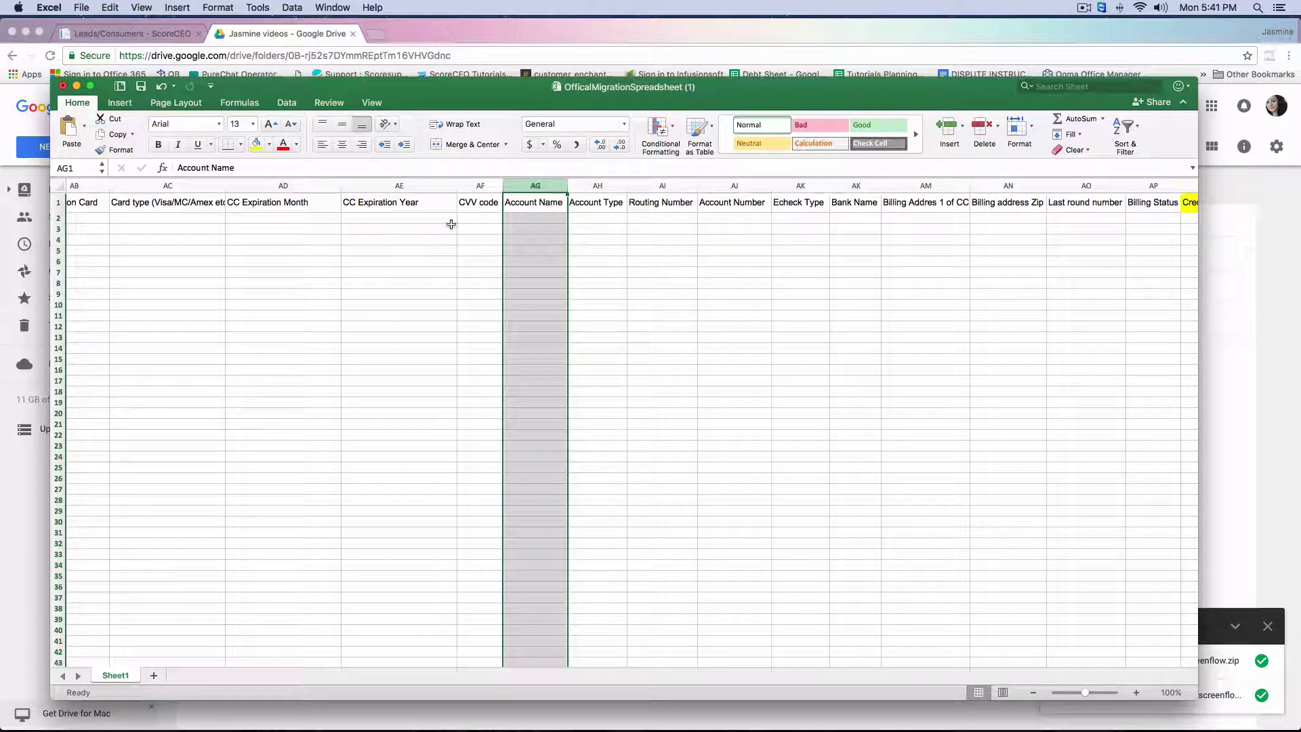
scroll(443, 214, "left", 4)
scroll(443, 213, "left", 5)
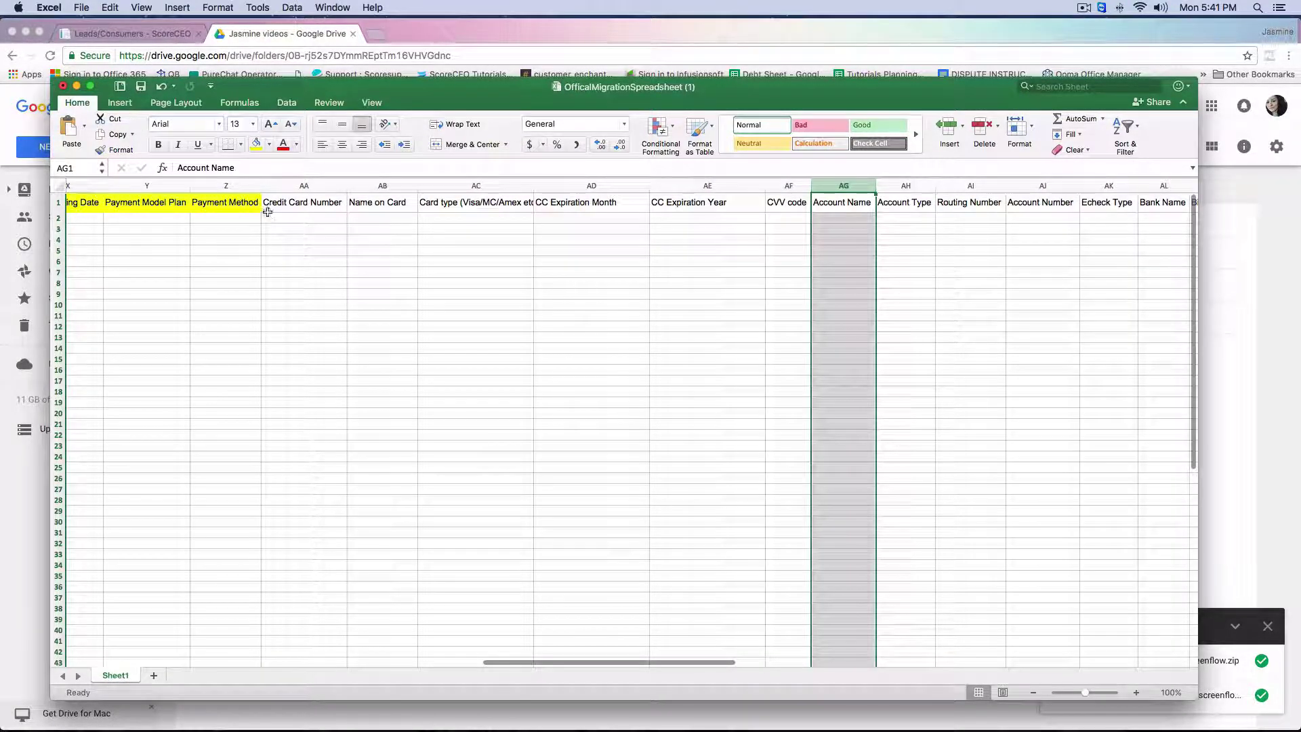
- Examine the Credit Card Number, CC Expiration, CVV code and billing address and zip columns
left_click(300, 185)
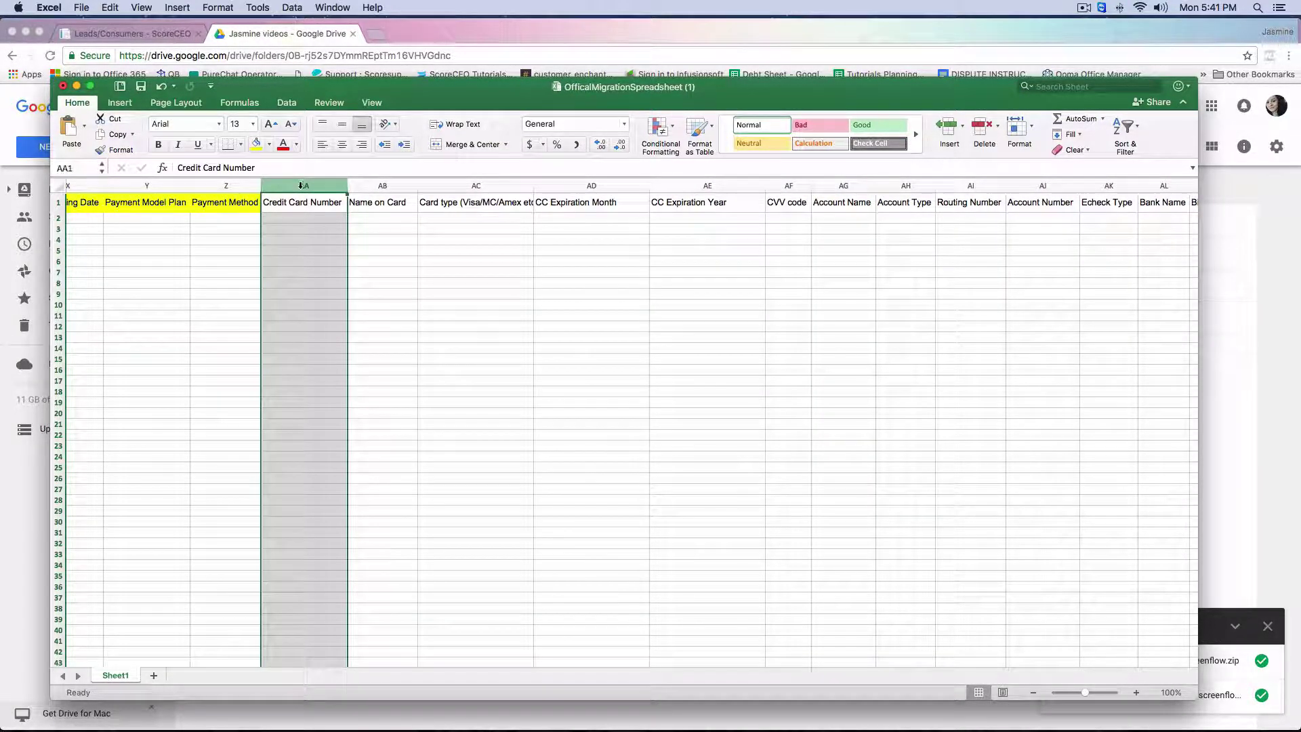
left_click(708, 187)
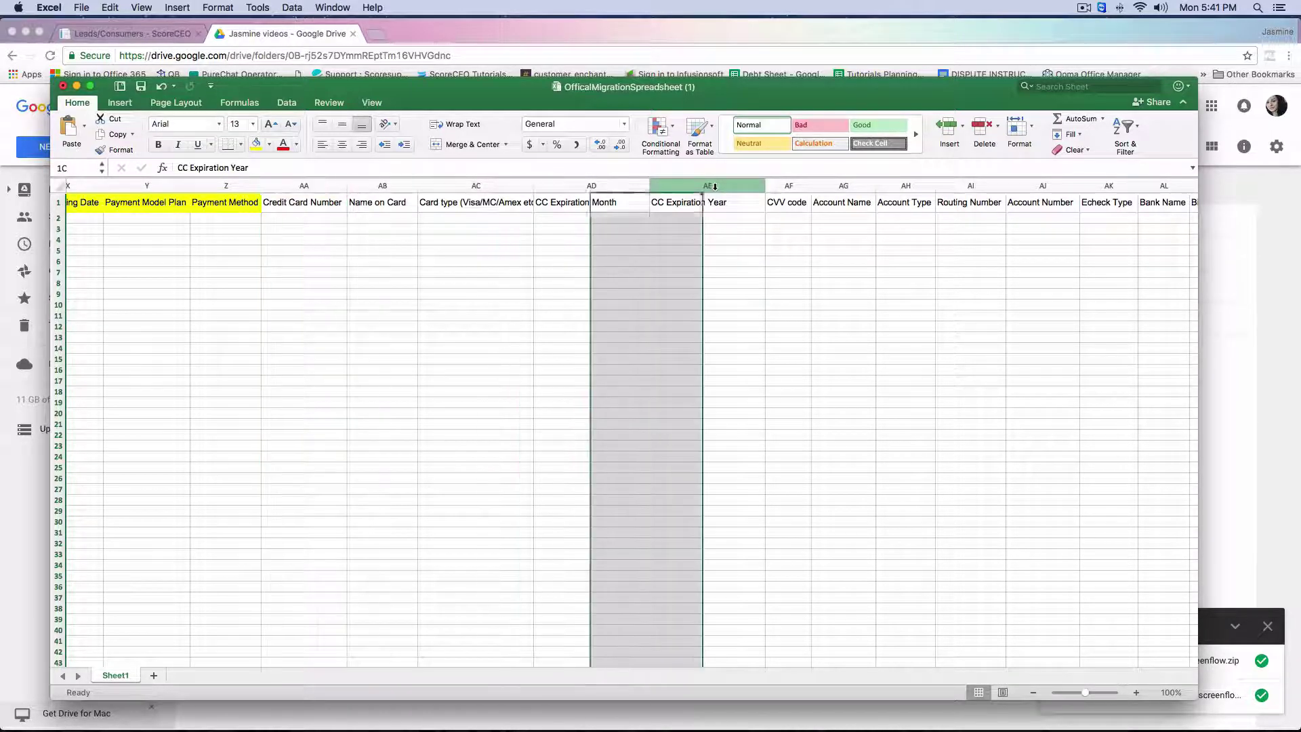
left_click(795, 184)
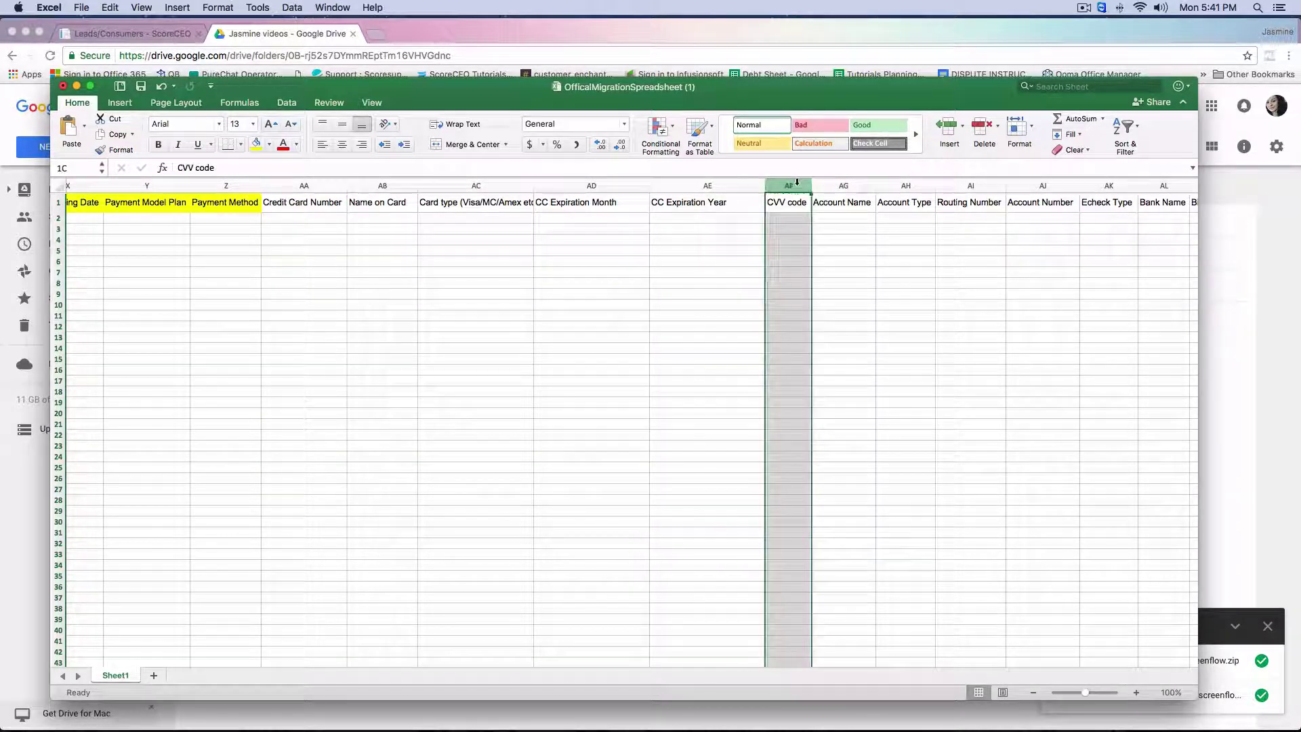
scroll(793, 190, "right", 10)
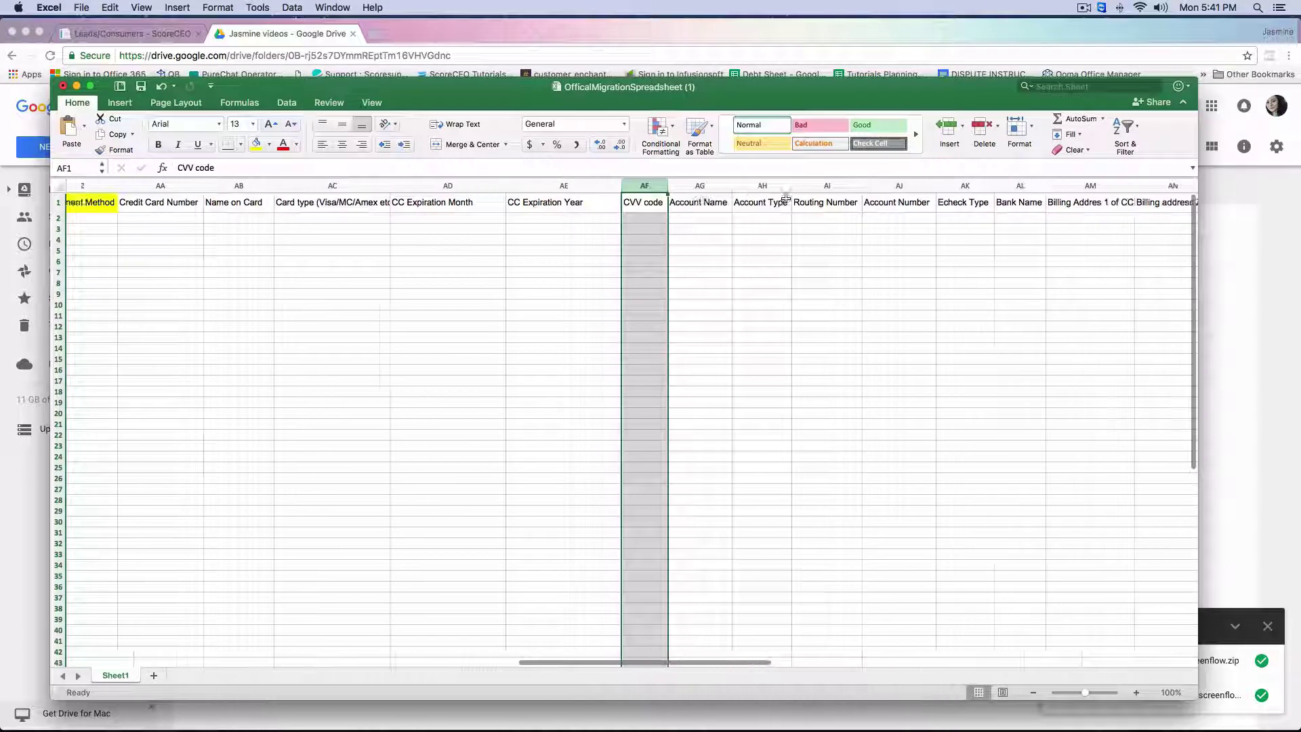
scroll(780, 196, "right", 4)
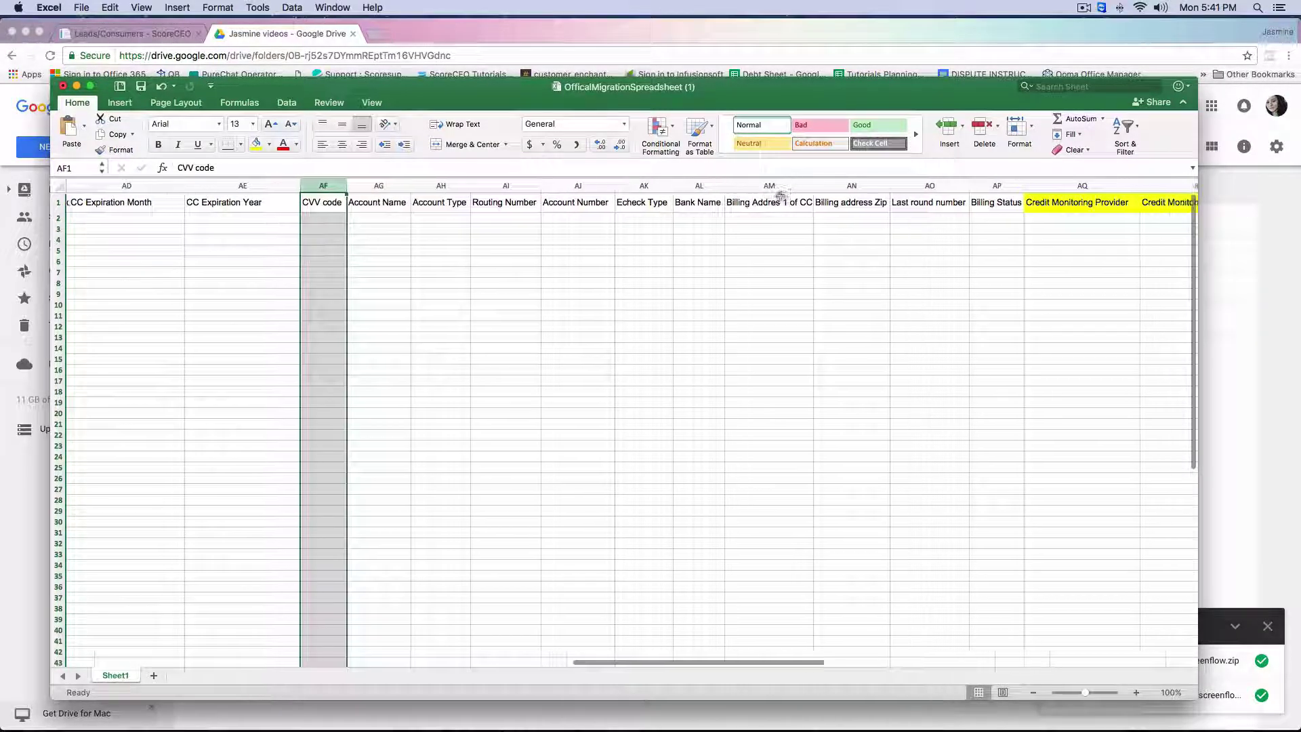
left_click(742, 184)
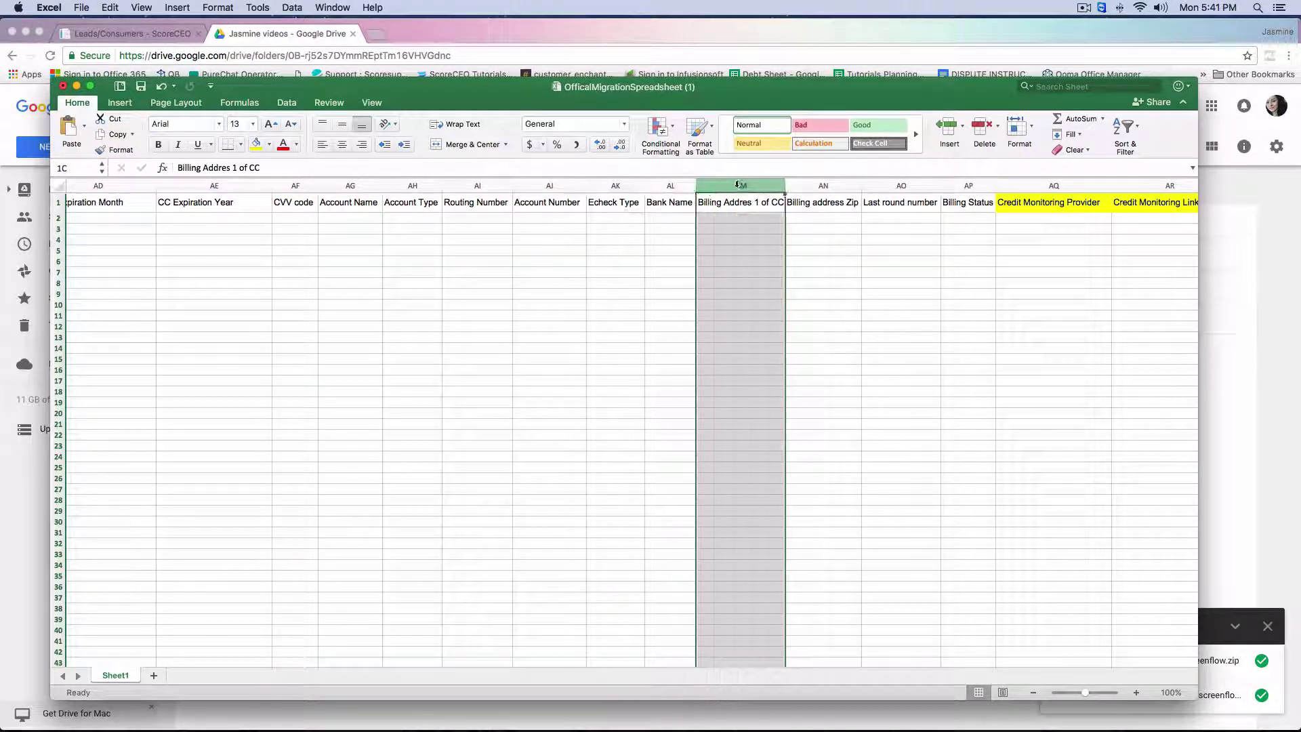
left_click(830, 184)
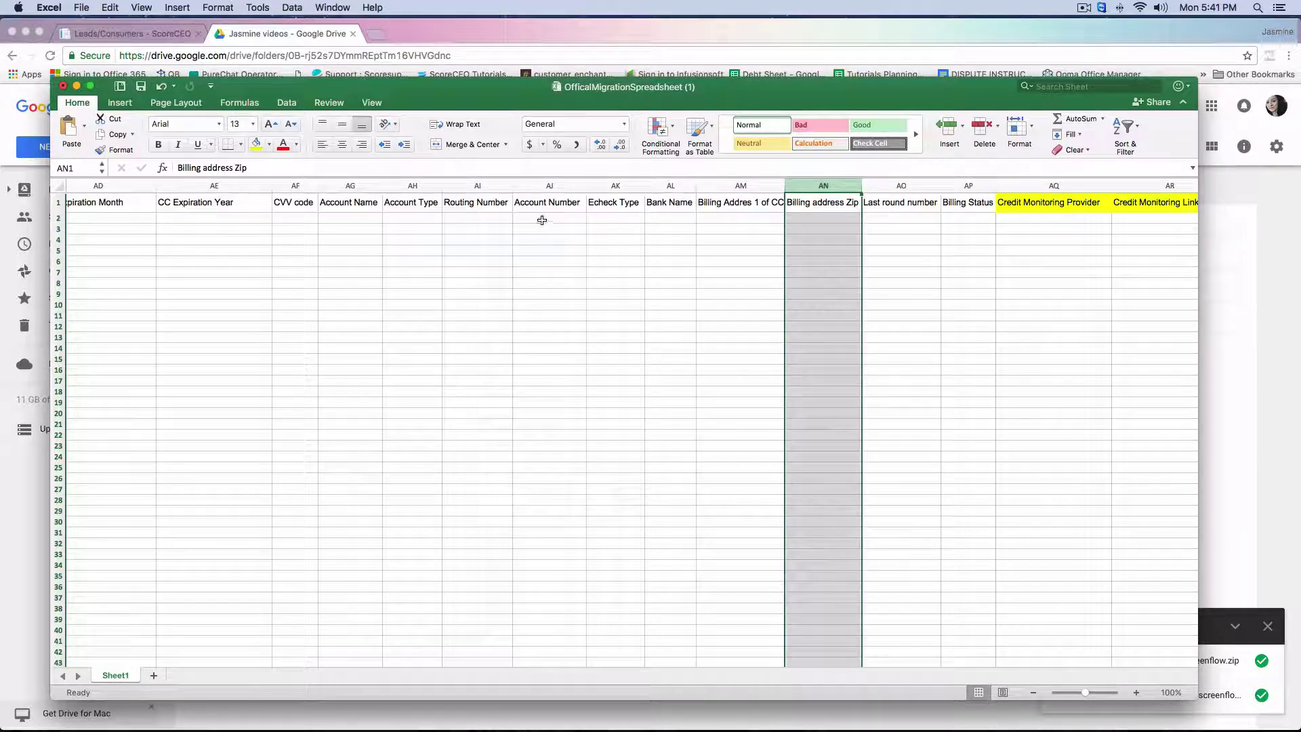
- Examine the Last round number and Billing Status columns, continuing to the credit monitoring columns
scroll(536, 220, "right", 3)
scroll(516, 217, "right", 4)
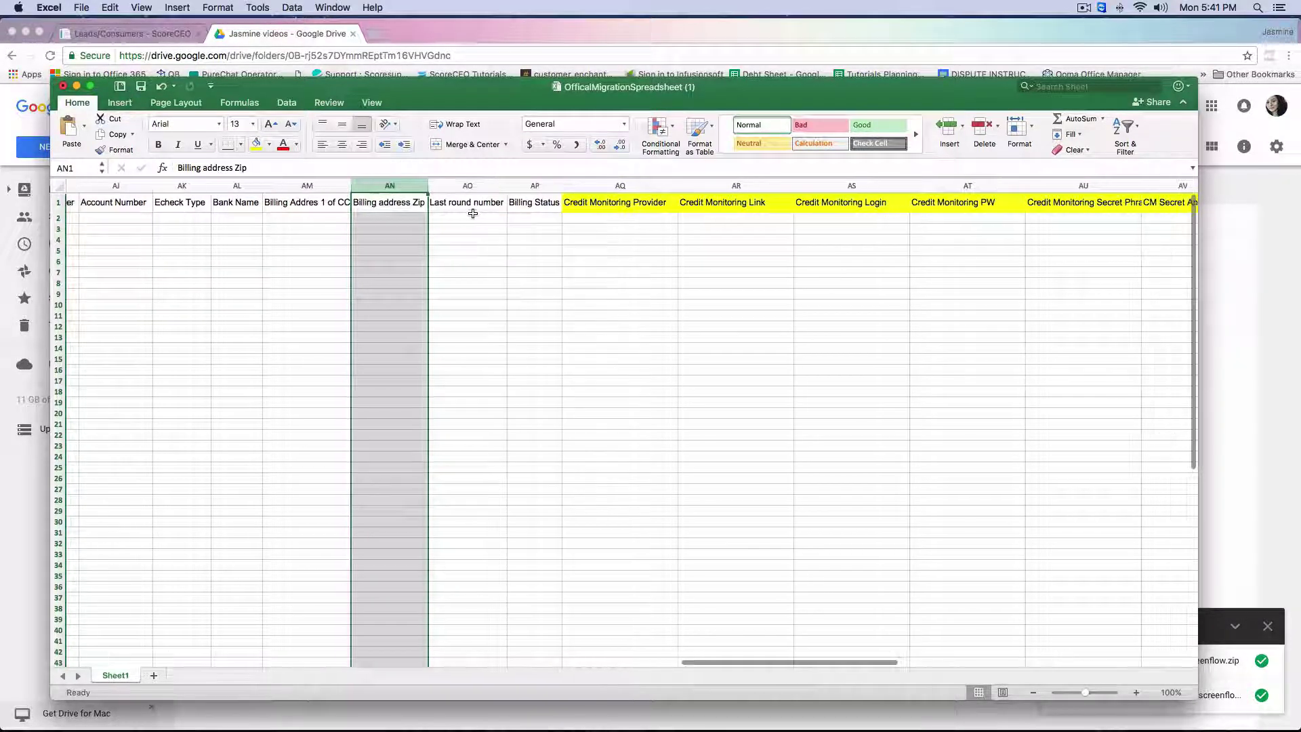
left_click(441, 202)
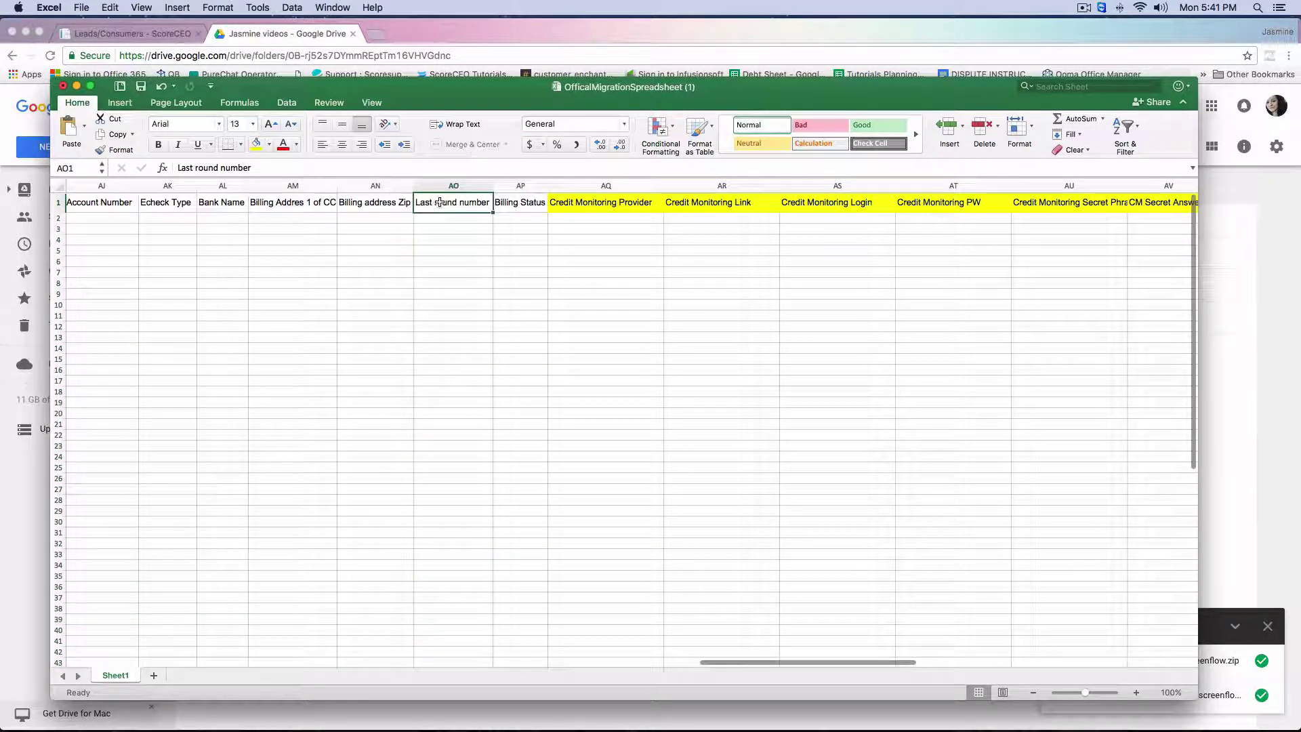
left_click(511, 207)
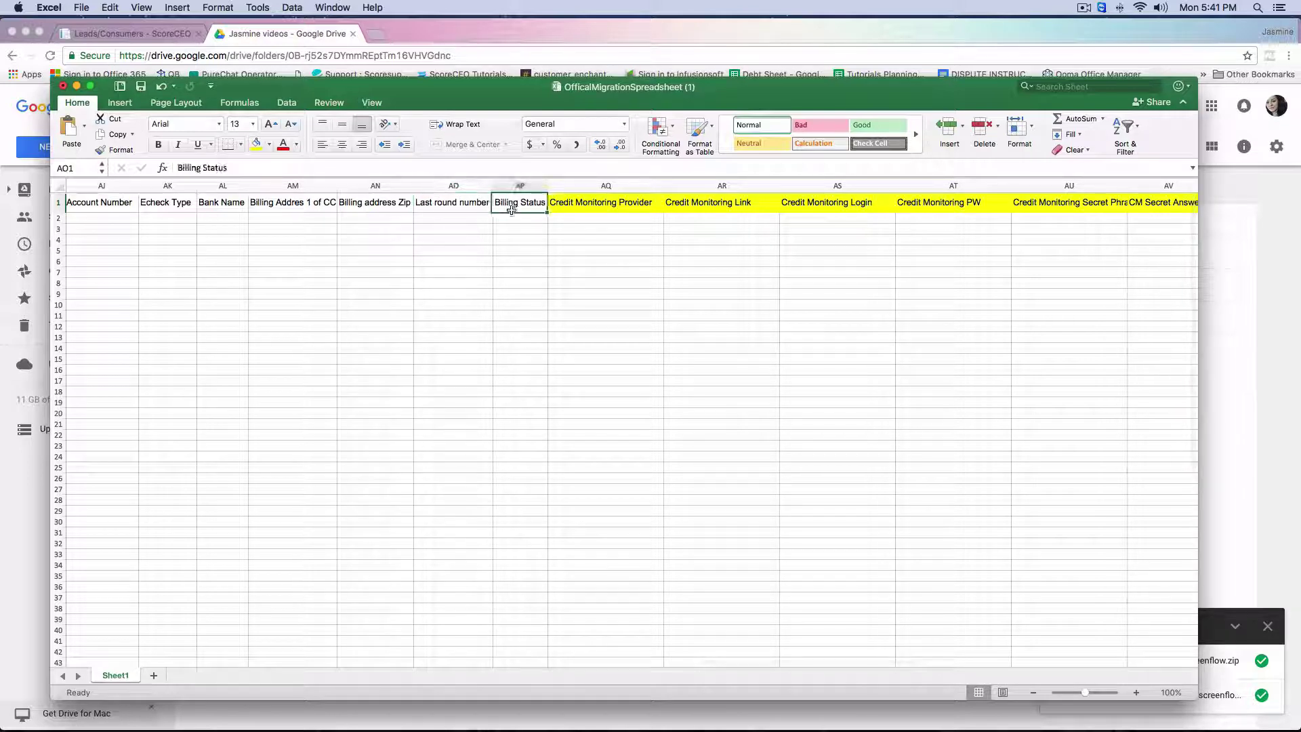
left_click(440, 202)
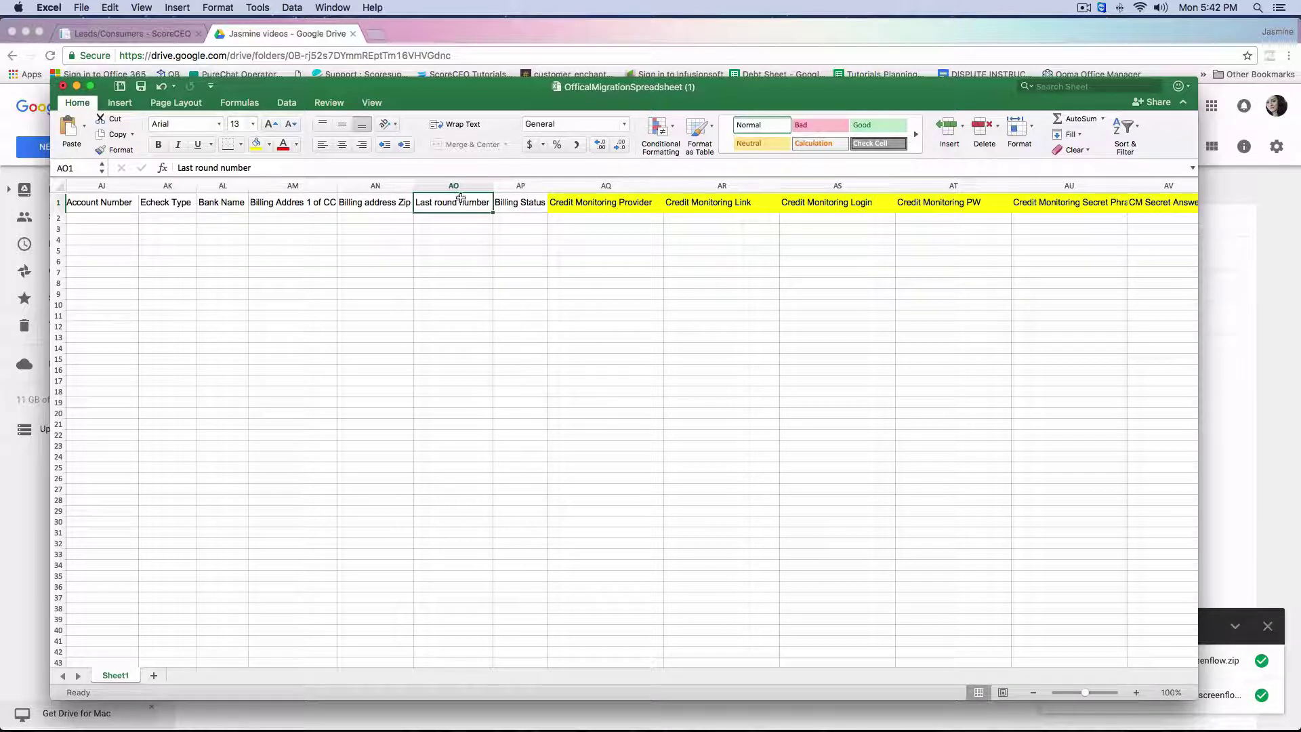
scroll(441, 202, "right", 3)
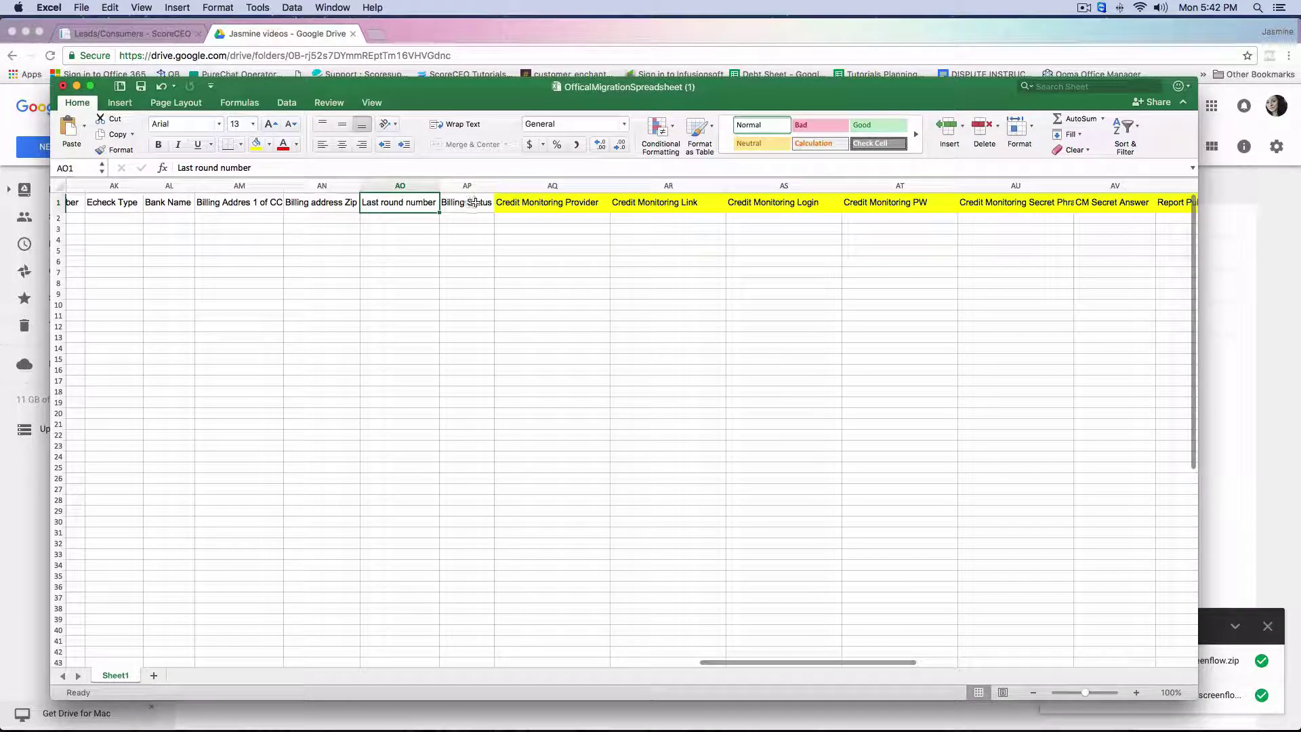
left_click(471, 202)
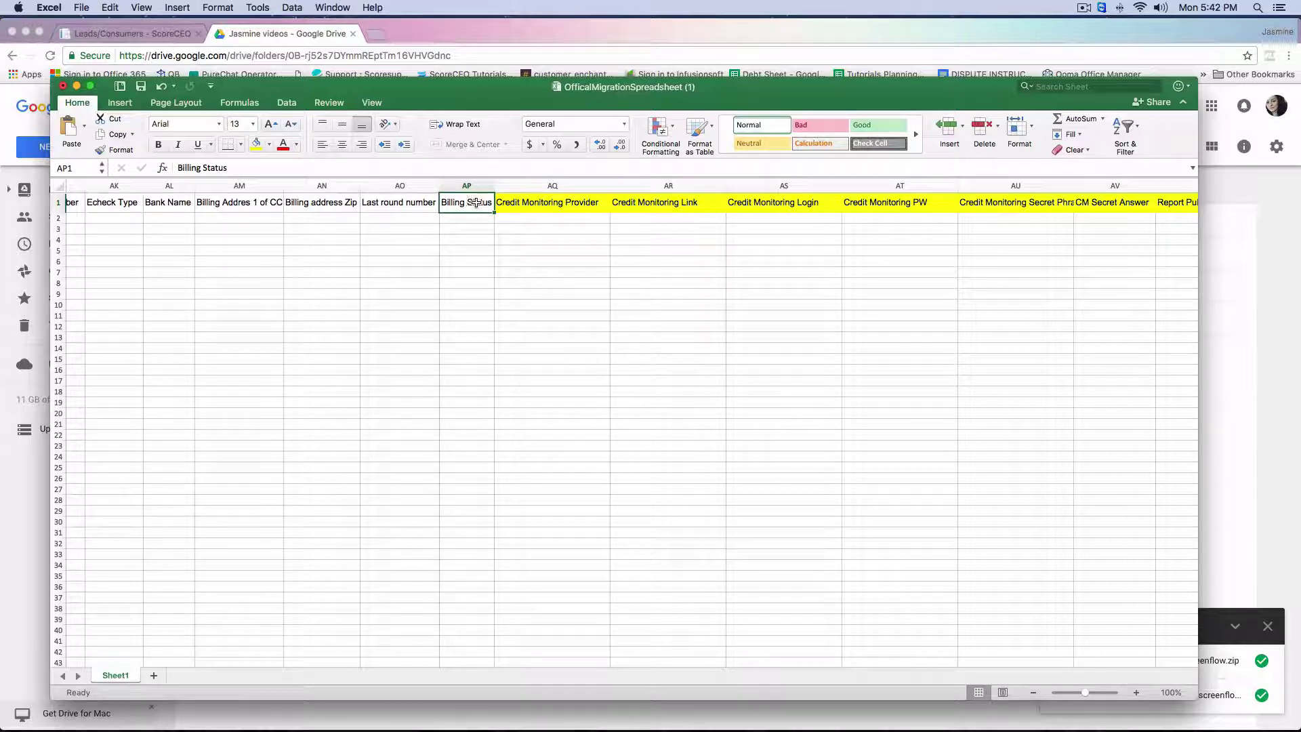
scroll(476, 202, "right", 3)
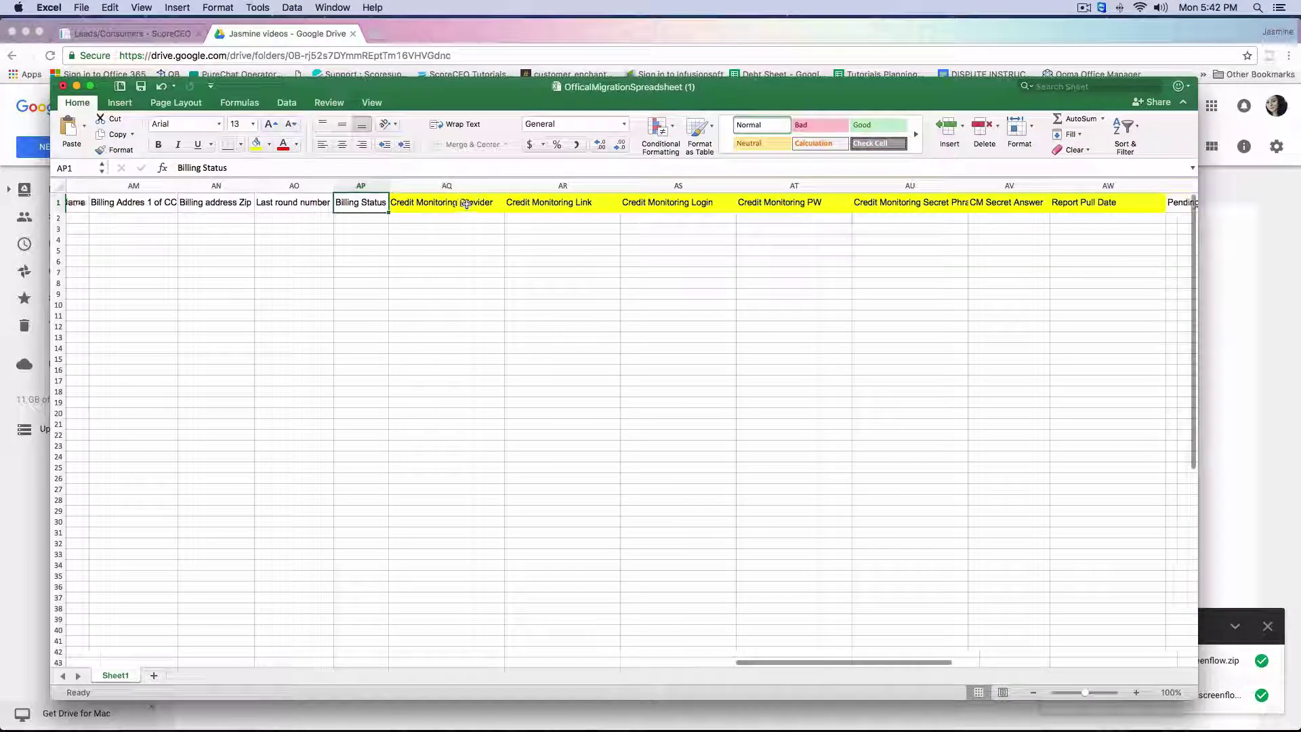
- Enter myiqreport.com as a sample value under Credit Monitoring Provider in cell AQ2
left_click(406, 202)
scroll(410, 215, "right", 2)
scroll(411, 214, "right", 1)
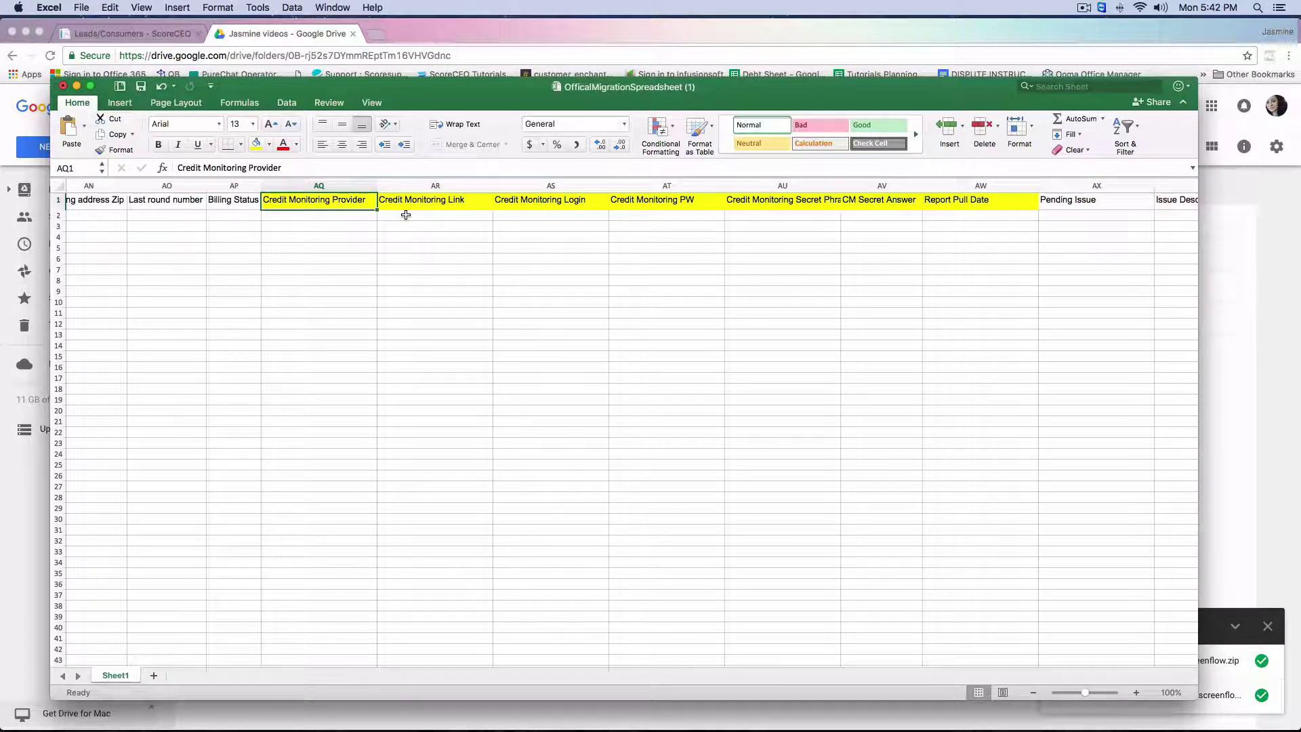
left_click(338, 216)
type("myiq")
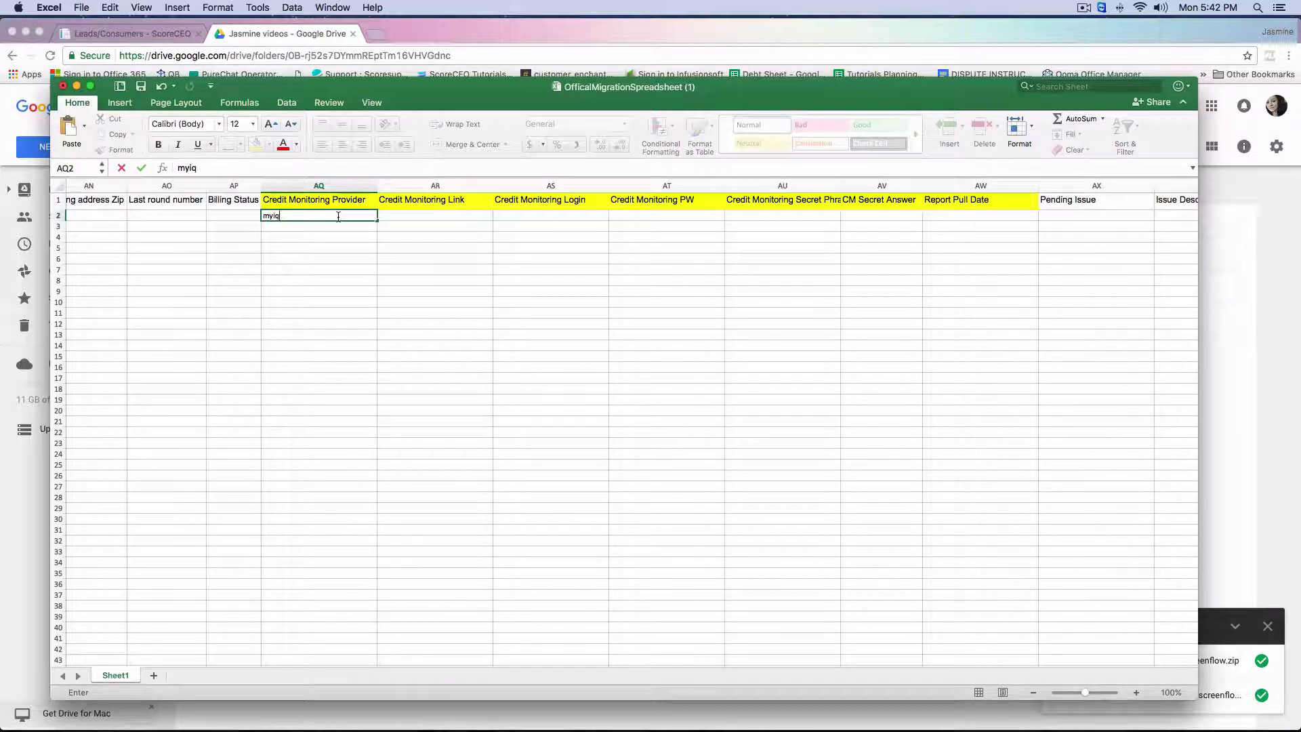
type("uepot")
key("BackSpace")
type("rt.com")
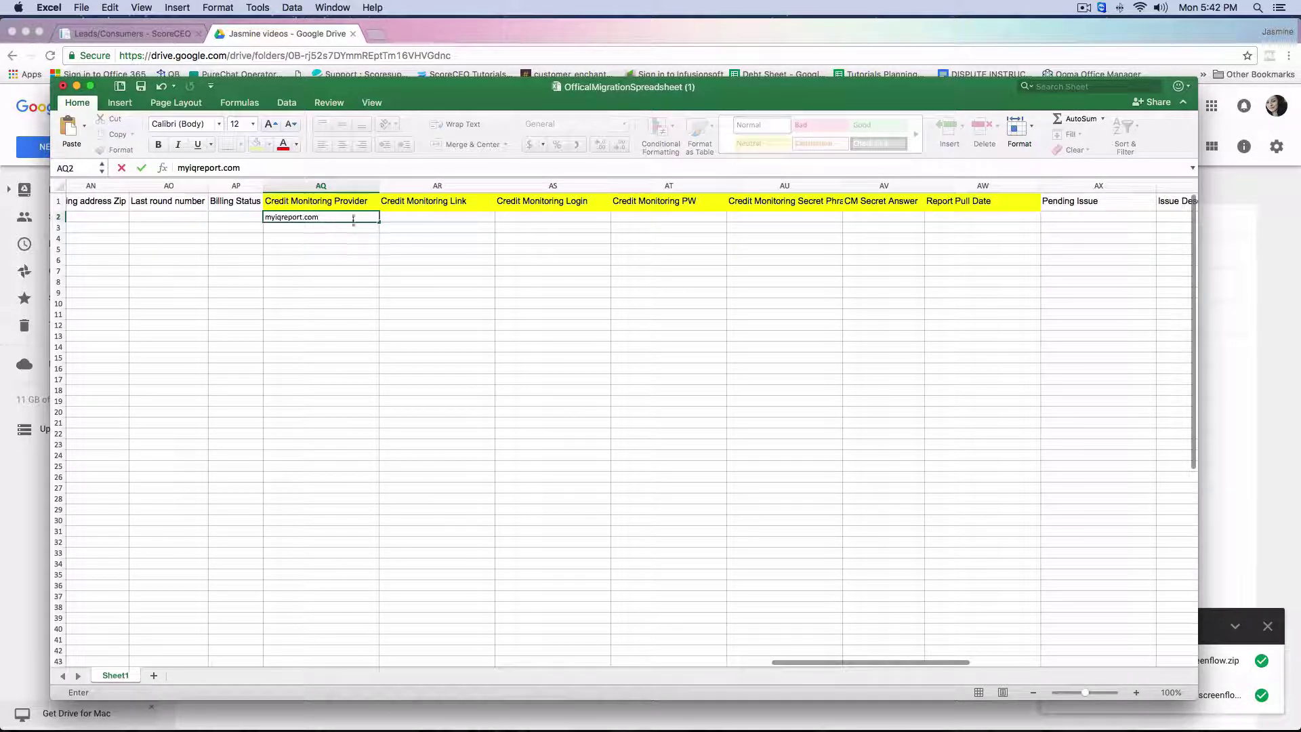
left_click(406, 220)
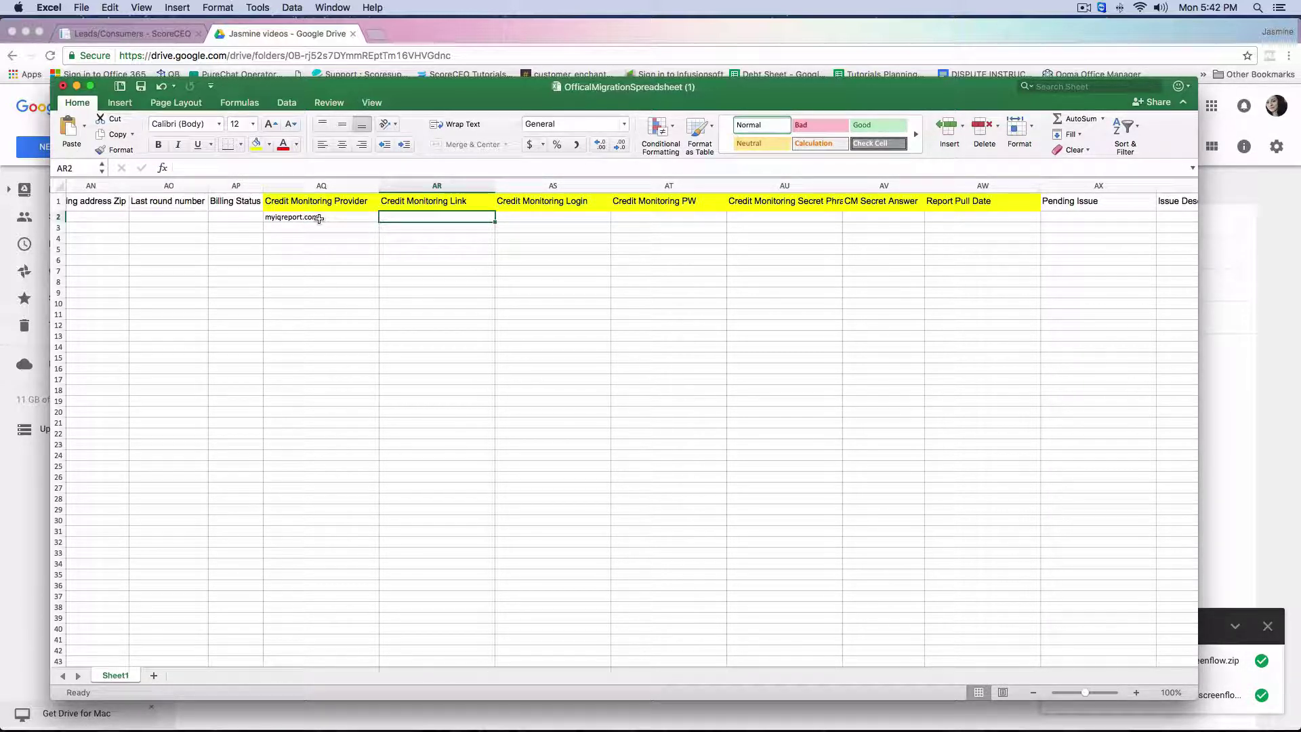
- Highlight the row 2 cells from Credit Monitoring Link to Report Pull Date and undo the sample provider entry in AQ2
left_click_drag(447, 222, 970, 217)
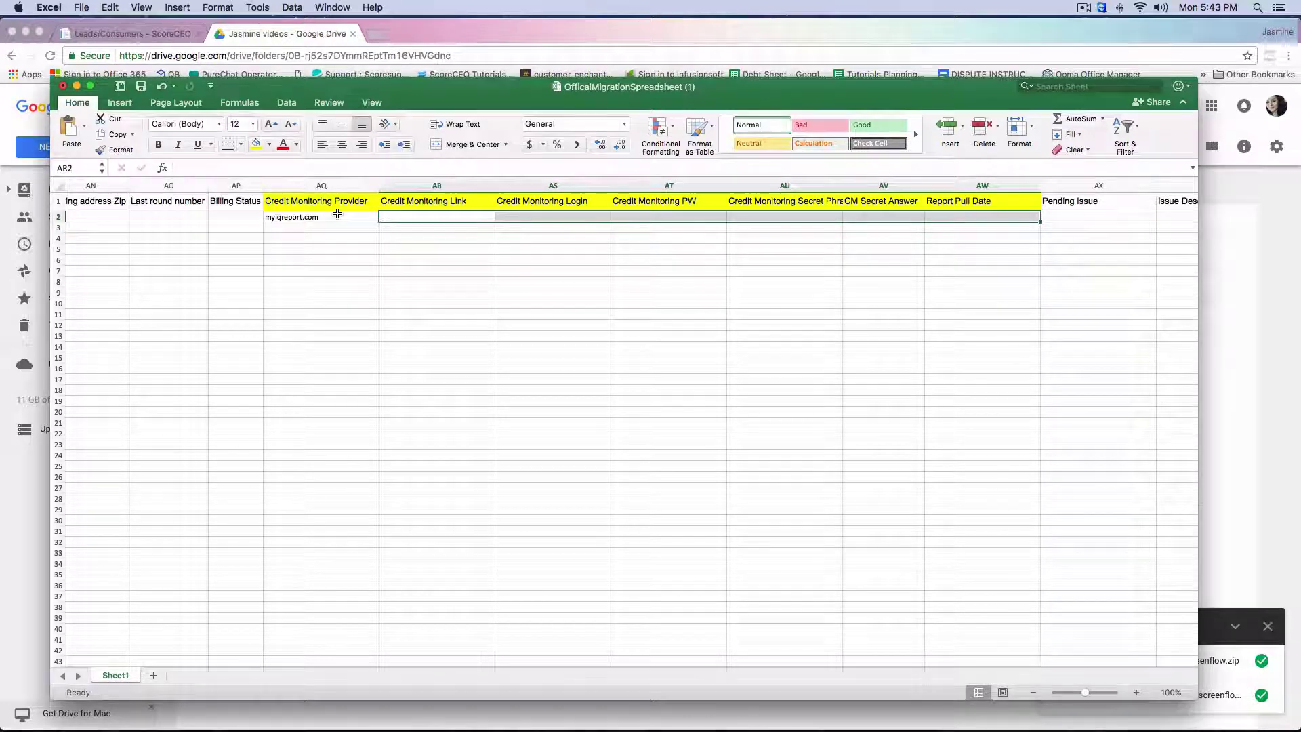
scroll(325, 216, "down", 1)
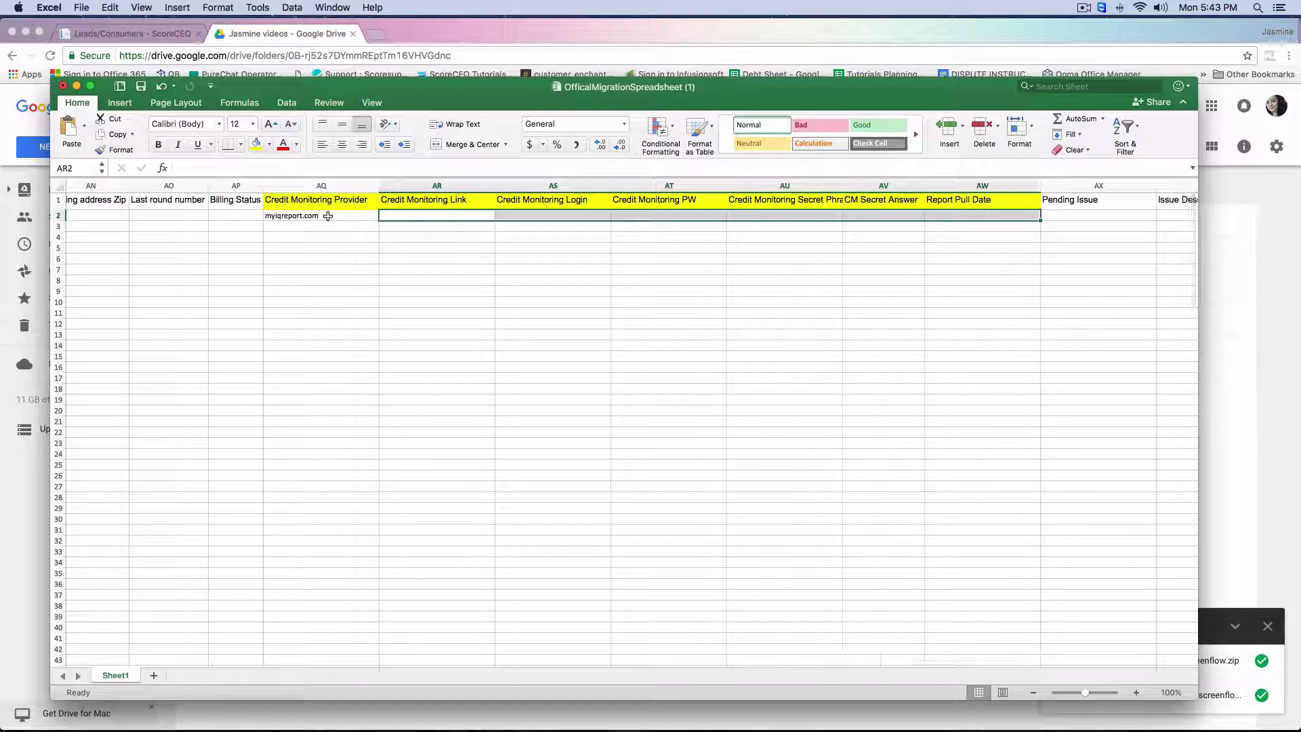
left_click(328, 215)
key("super+z")
- Examine the Pending Issue, Issue Desc, Issue Type, Last Note and Note Type columns, ending back at the first columns
scroll(360, 234, "right", 10)
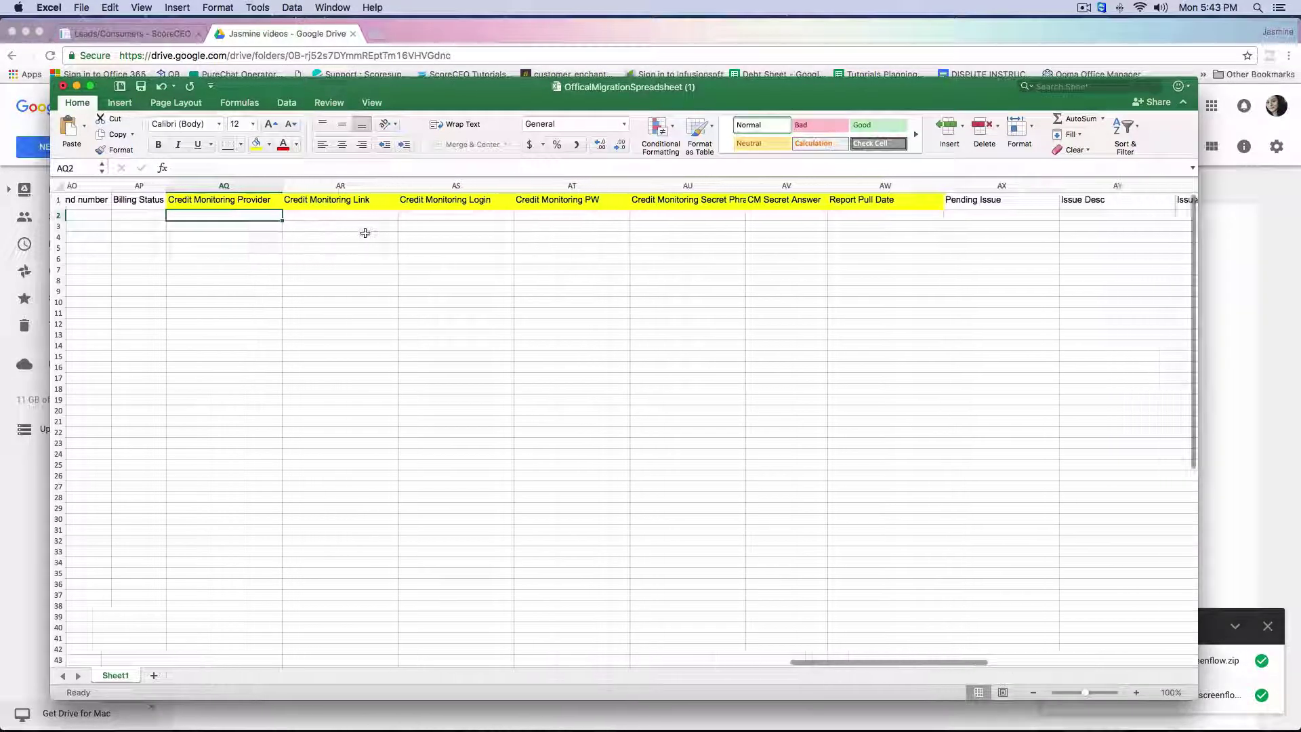
scroll(365, 232, "right", 1)
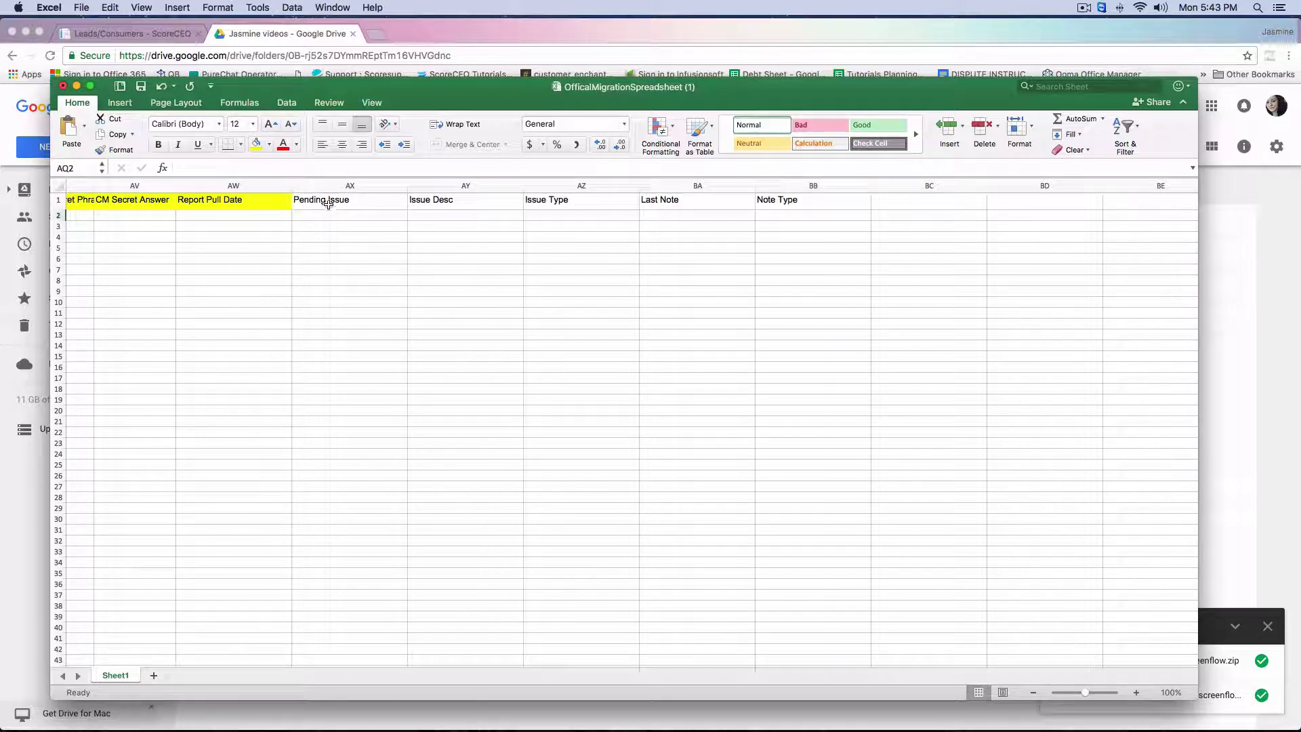
scroll(604, 209, "left", 1)
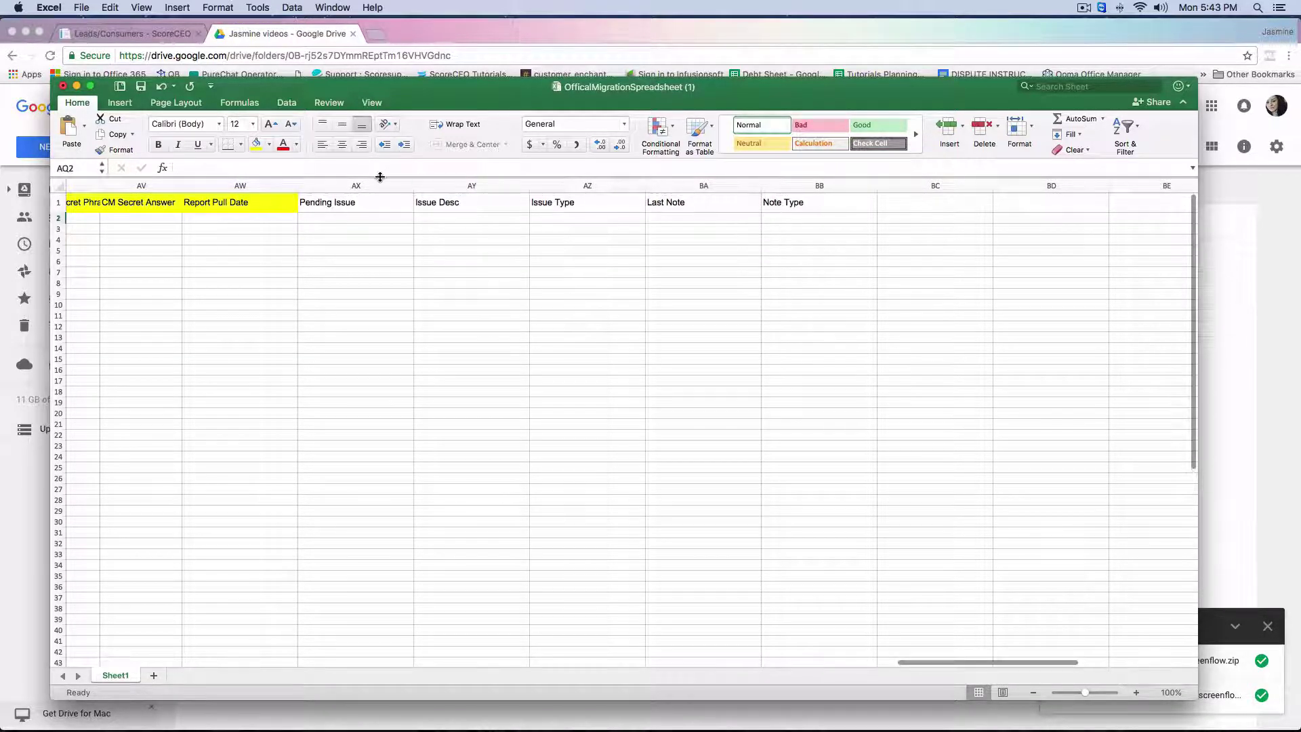
left_click(366, 206)
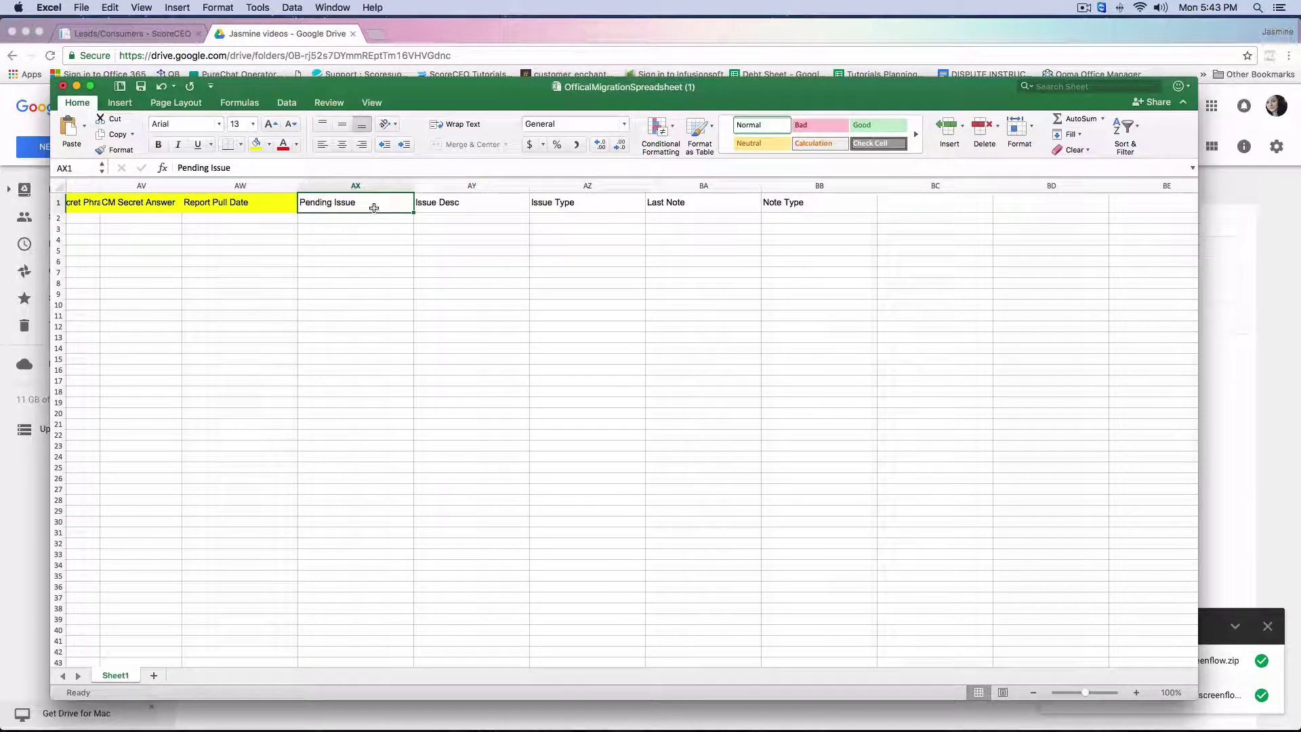
left_click(444, 209)
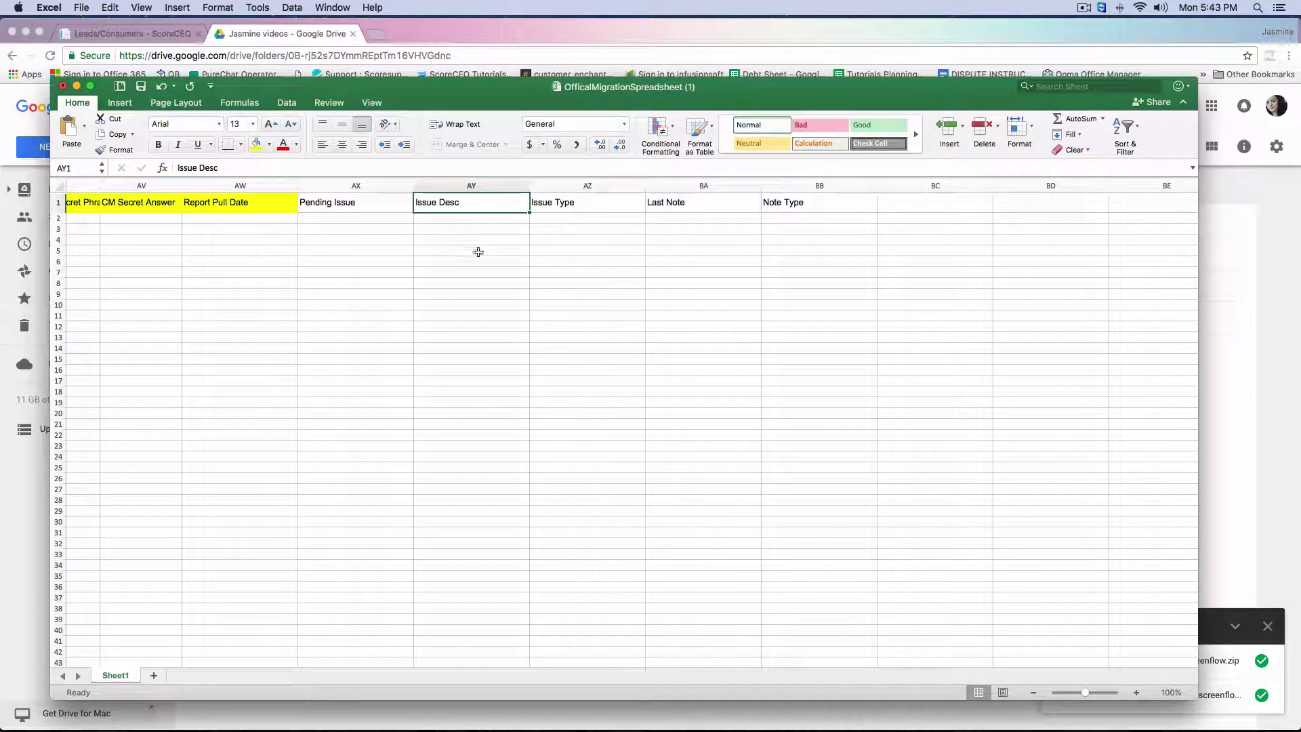
left_click(594, 205)
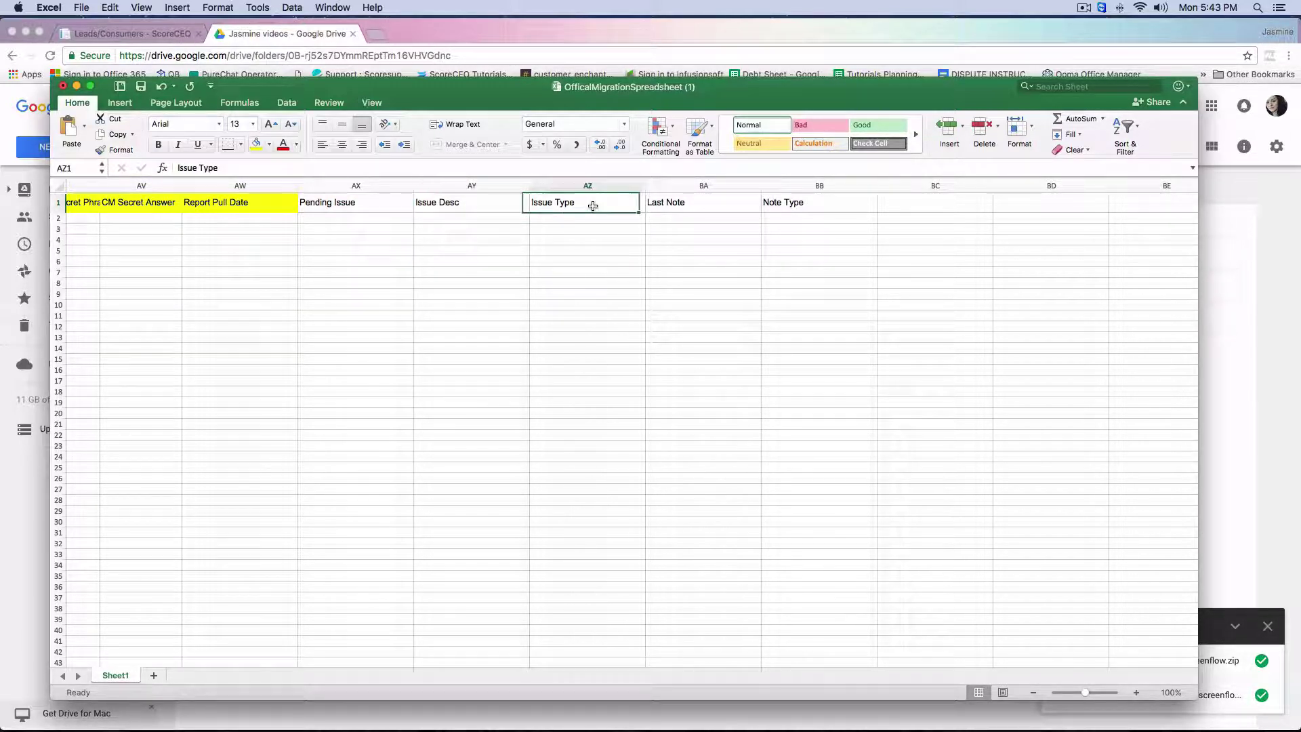
left_click(718, 213)
left_click(790, 203)
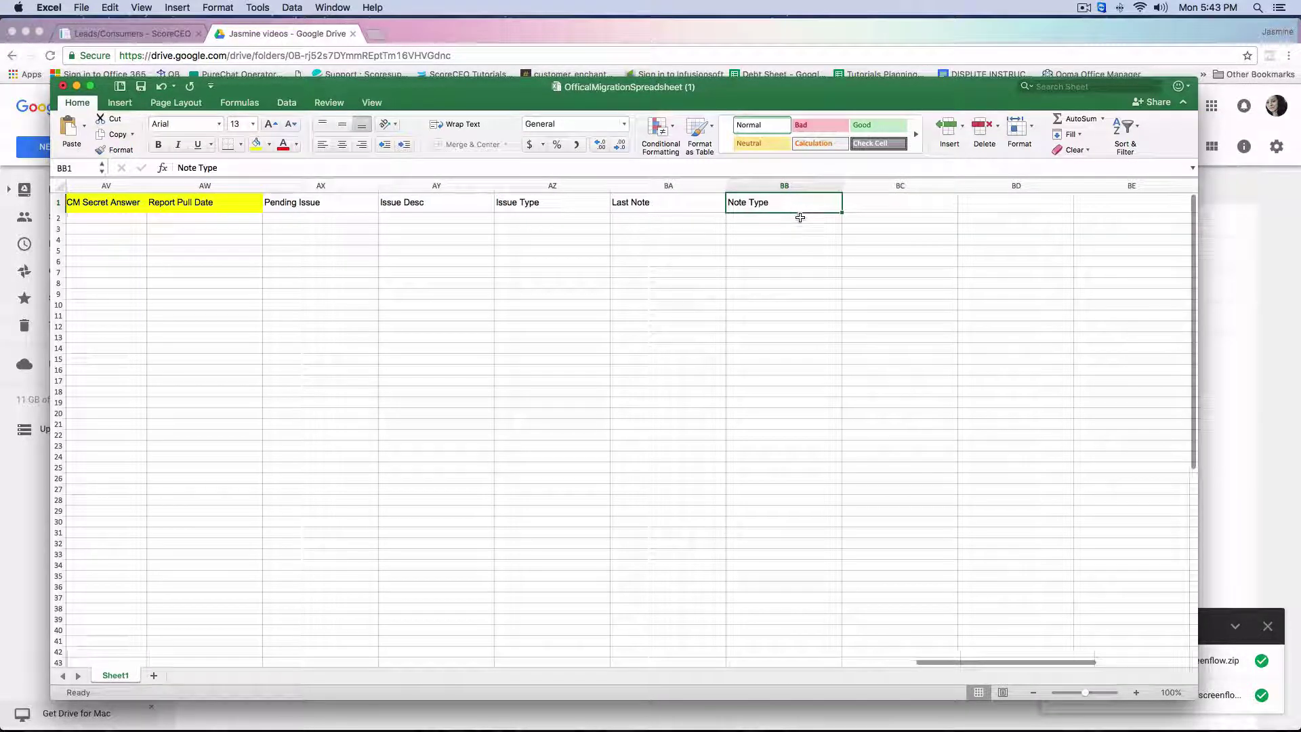
scroll(515, 224, "left", 3)
scroll(498, 222, "left", 15)
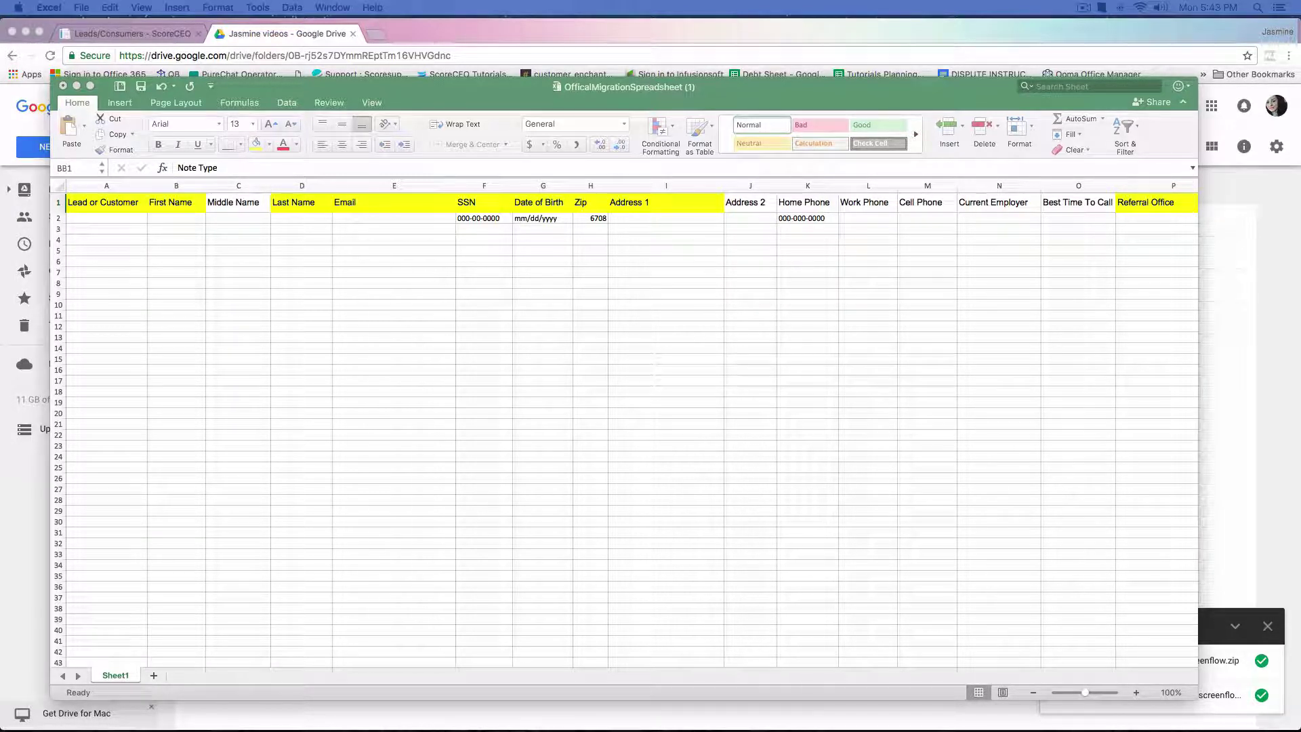
left_click(34, 511)
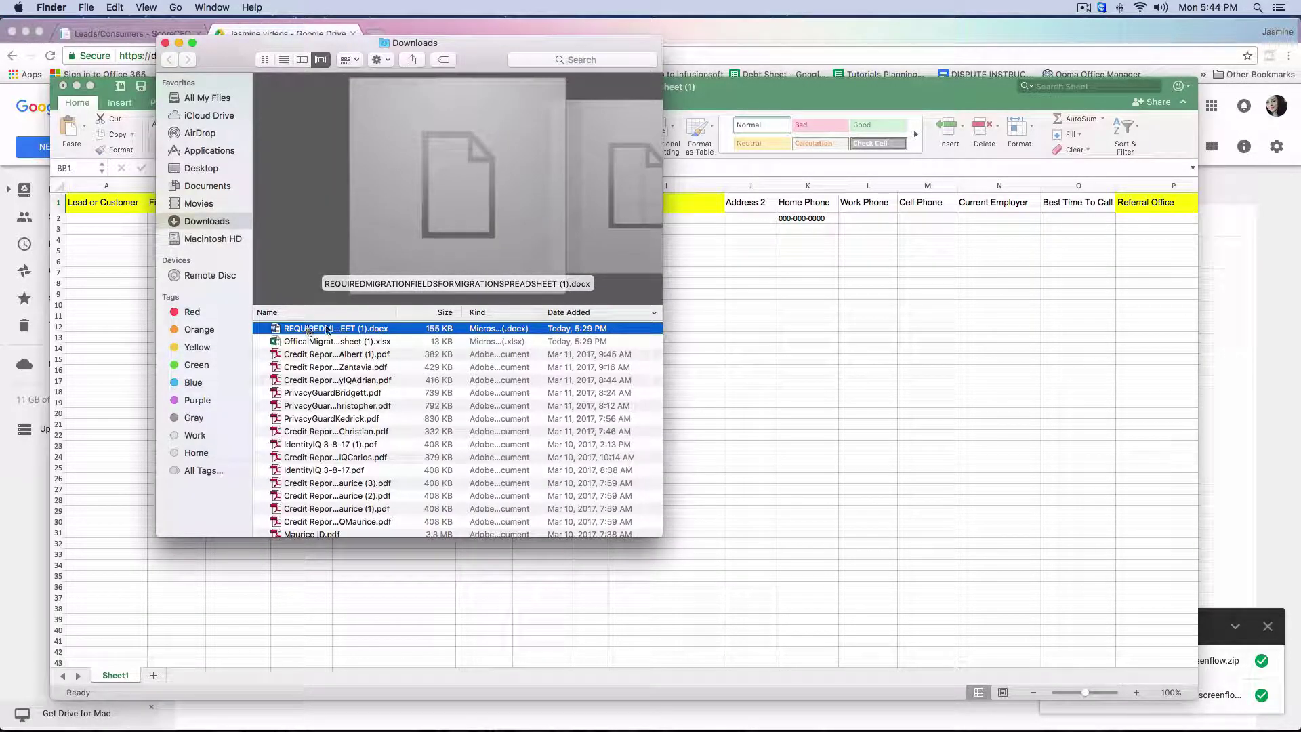
left_click(798, 299)
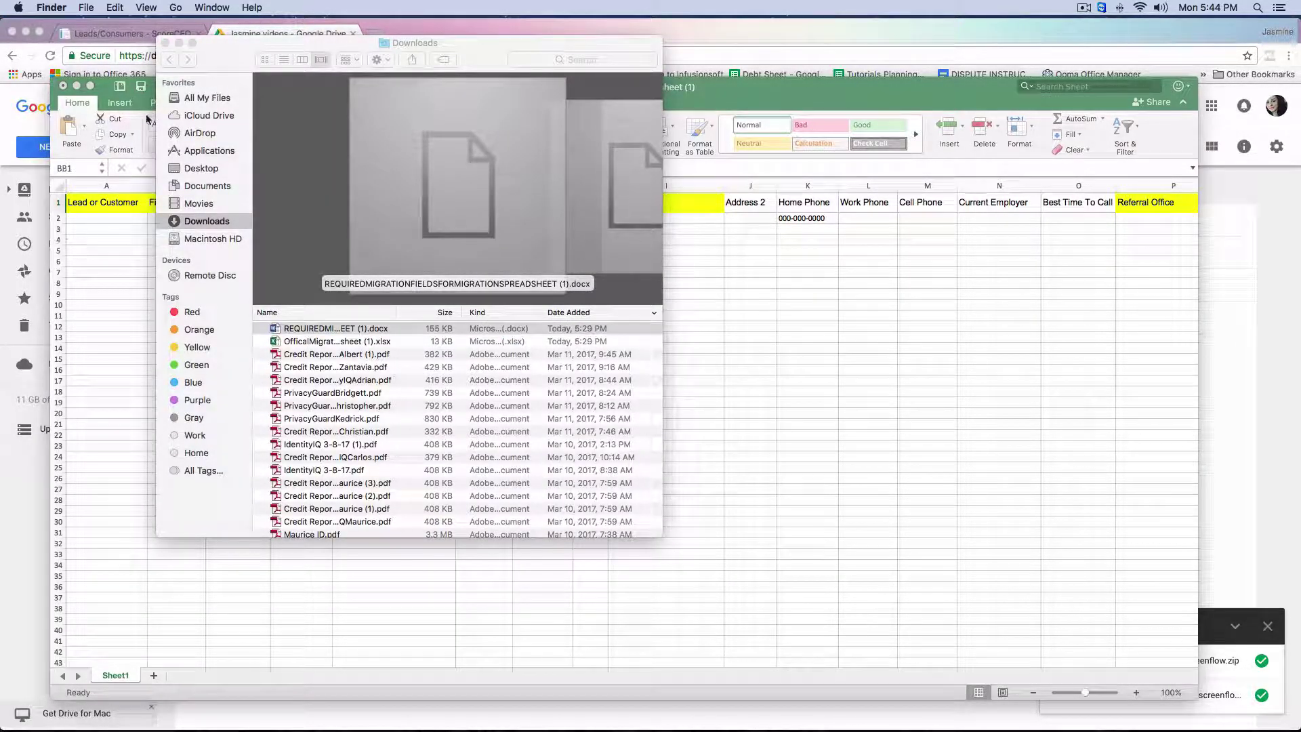
left_click(177, 42)
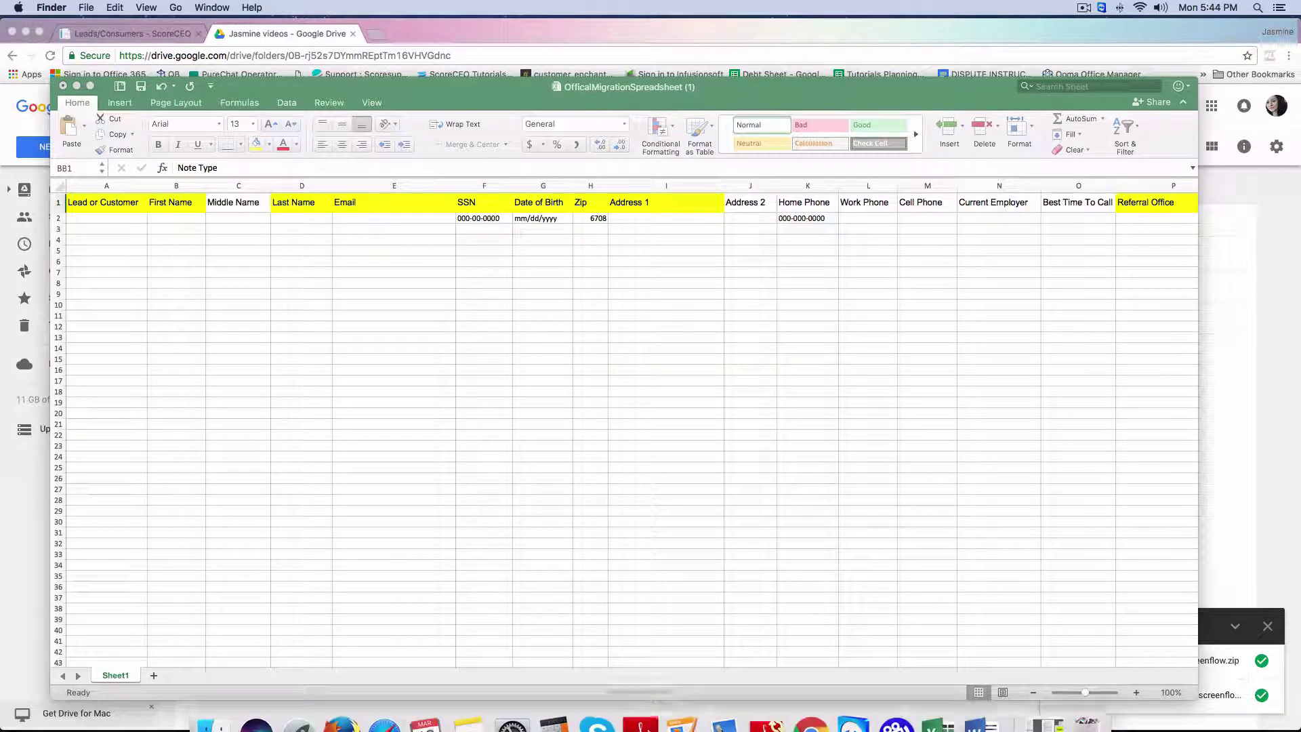
- Switch to Microsoft Word, review both pages of the required migration fields document, and return to the migration spreadsheet in Excel
mouse_move(641, 718)
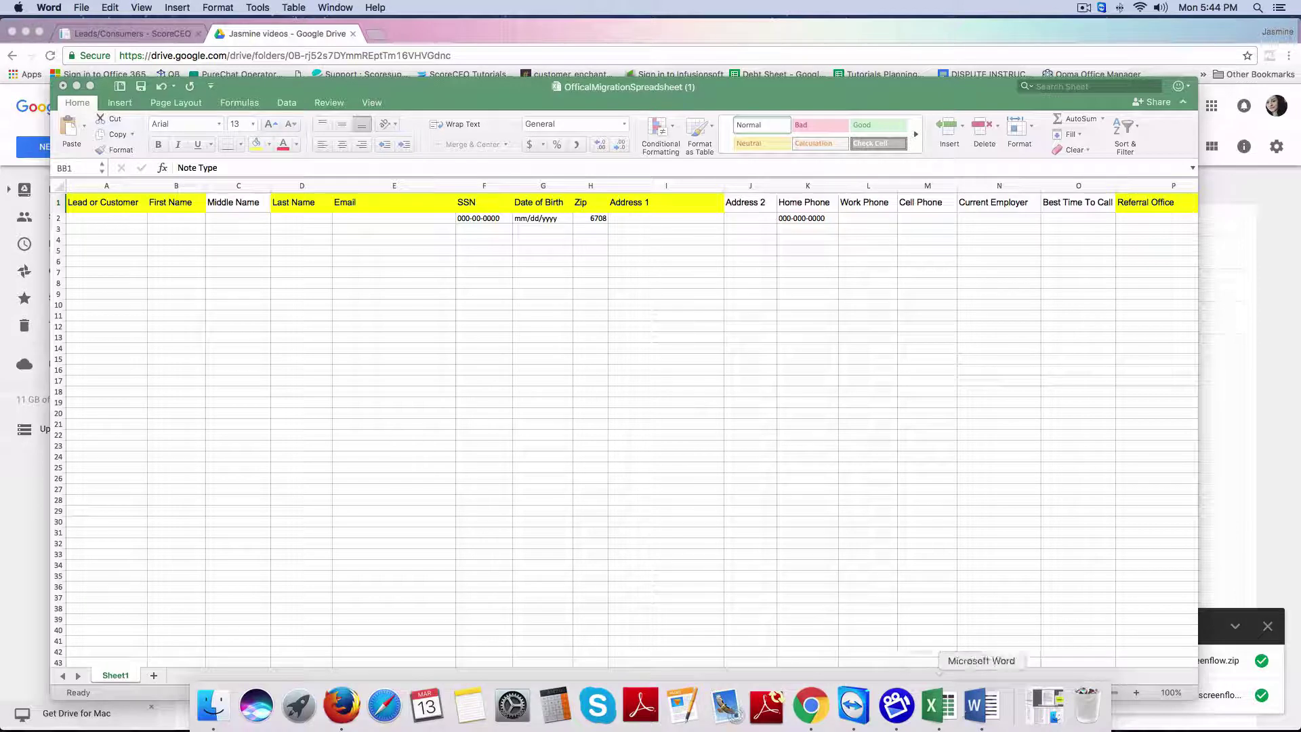
left_click(982, 704)
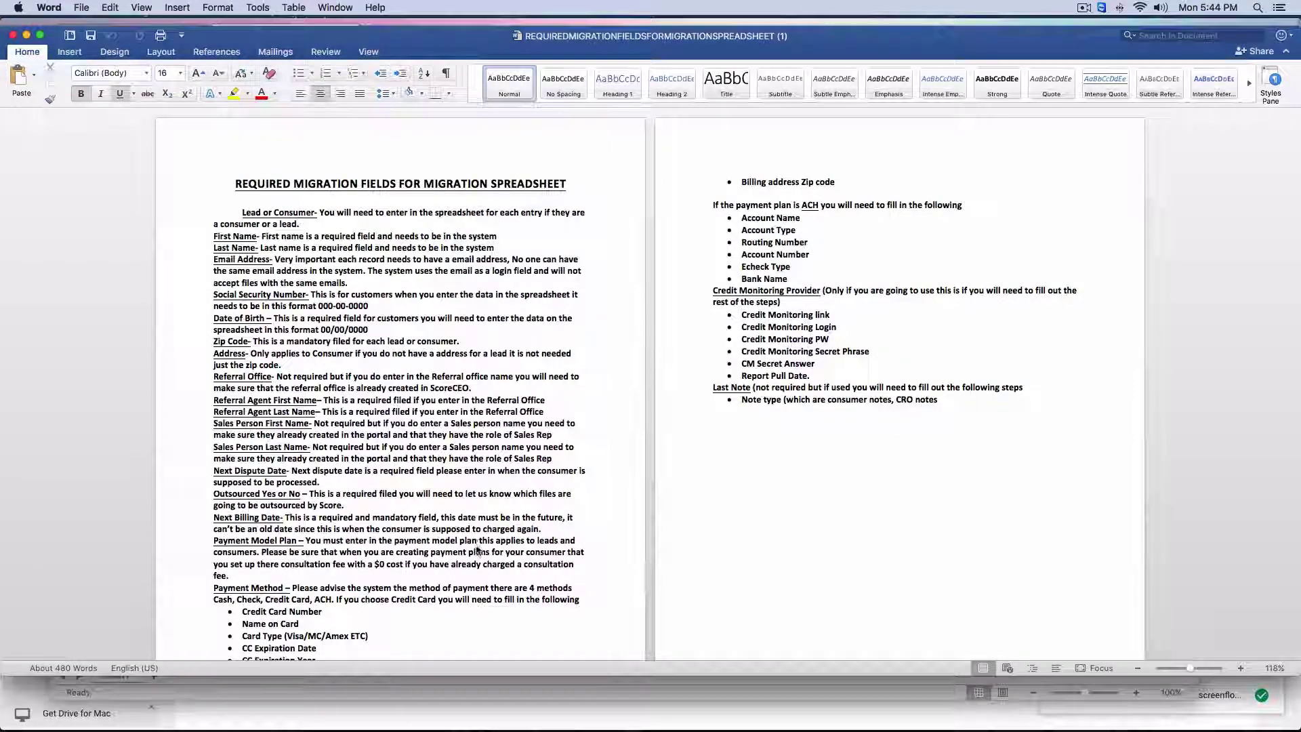
scroll(475, 546, "down", 3)
scroll(478, 542, "down", 2)
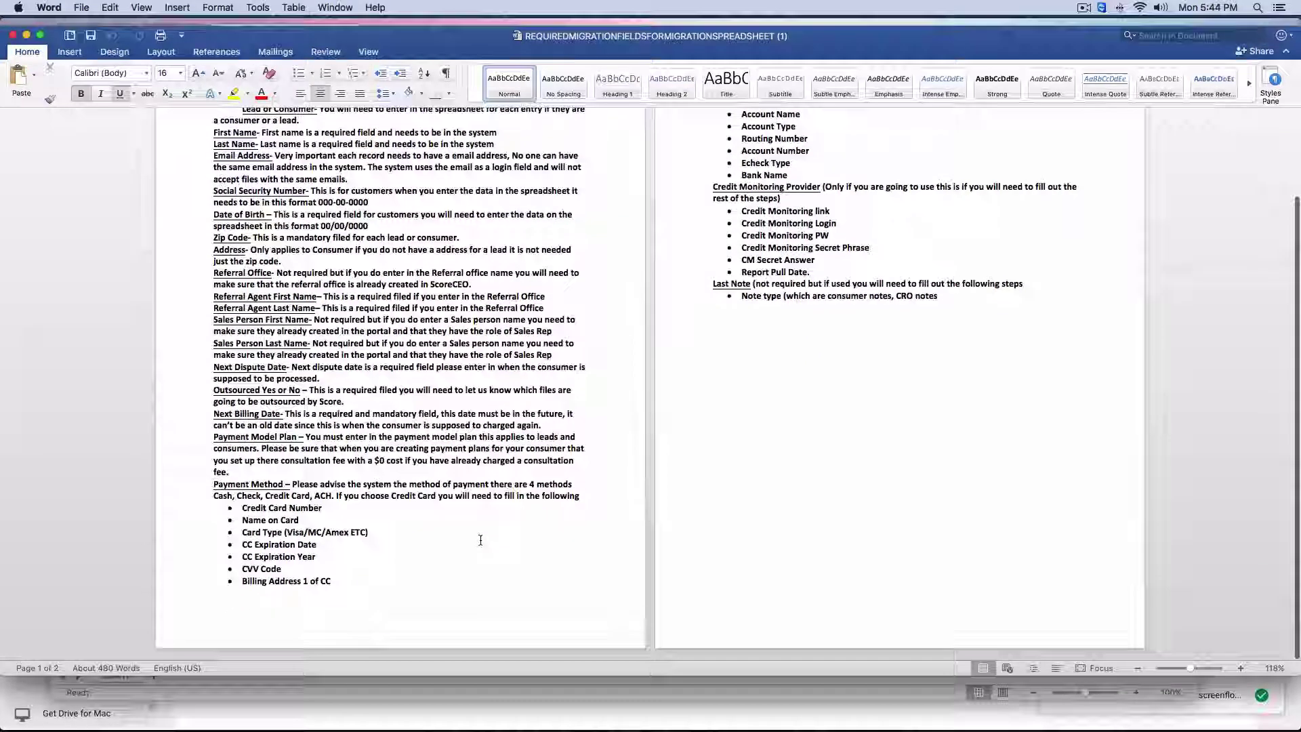
scroll(480, 541, "up", 2)
scroll(481, 541, "up", 2)
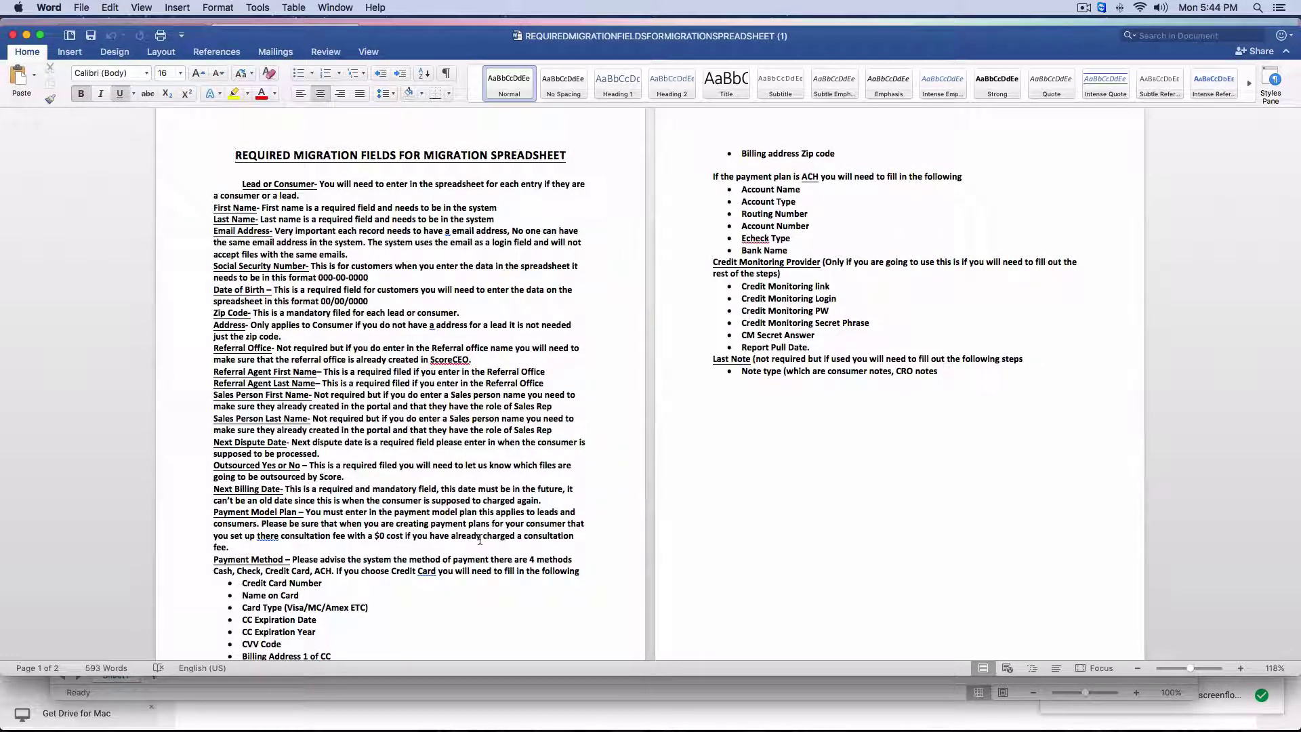
scroll(563, 509, "up", 1)
key("super+m")
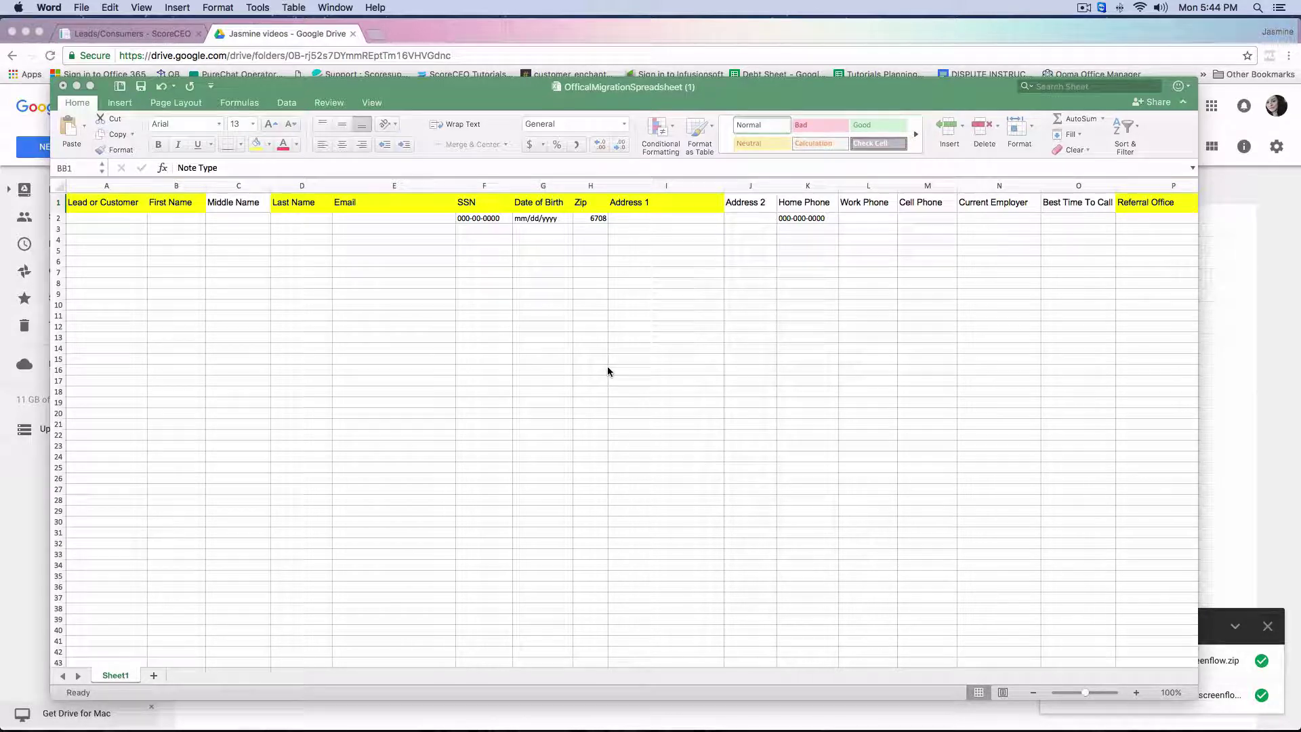
left_click(605, 367)
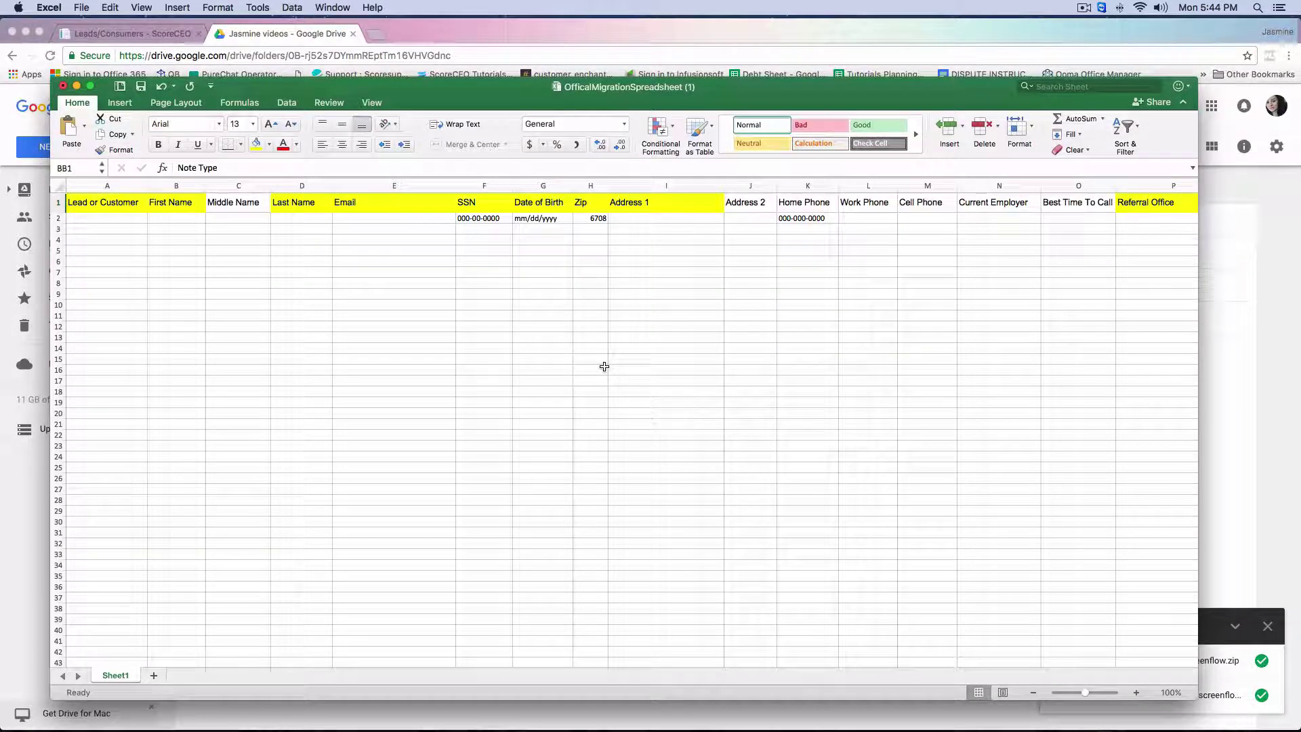